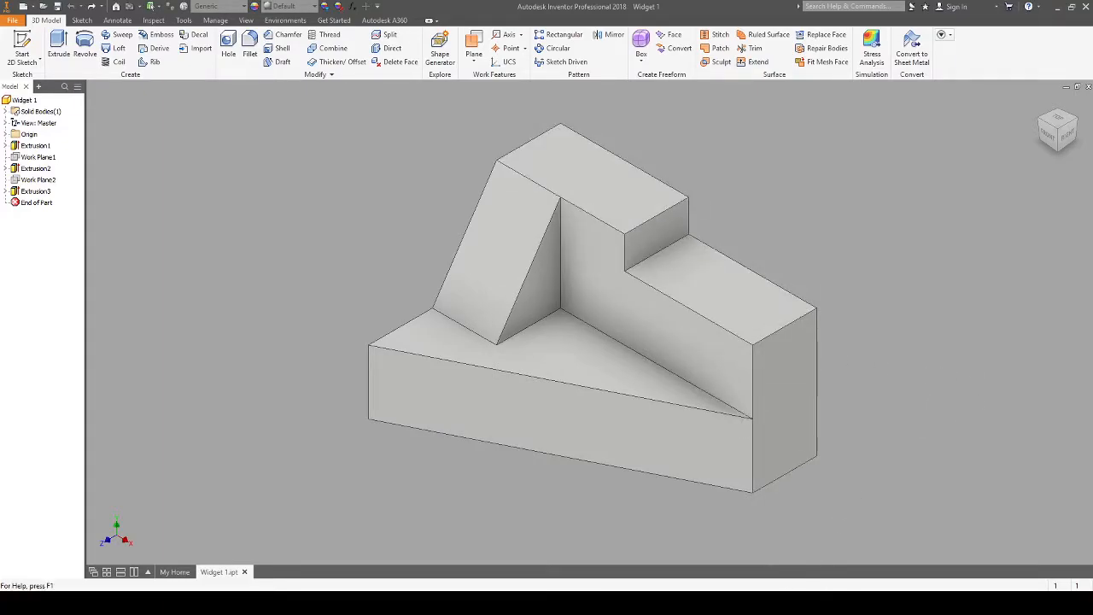
Step: Create a new part and start a 2D sketch on the front (XY) origin plane
{"action": "key", "text": "alt+Tab"}
{"action": "left_click", "coordinate": [173, 571]}
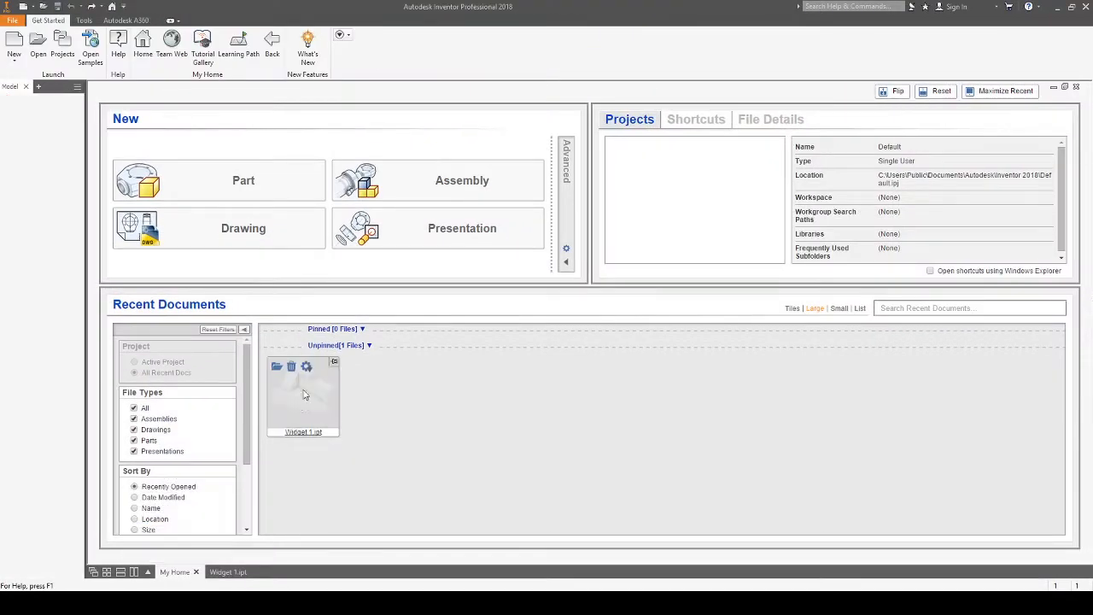
{"action": "left_click", "coordinate": [248, 184]}
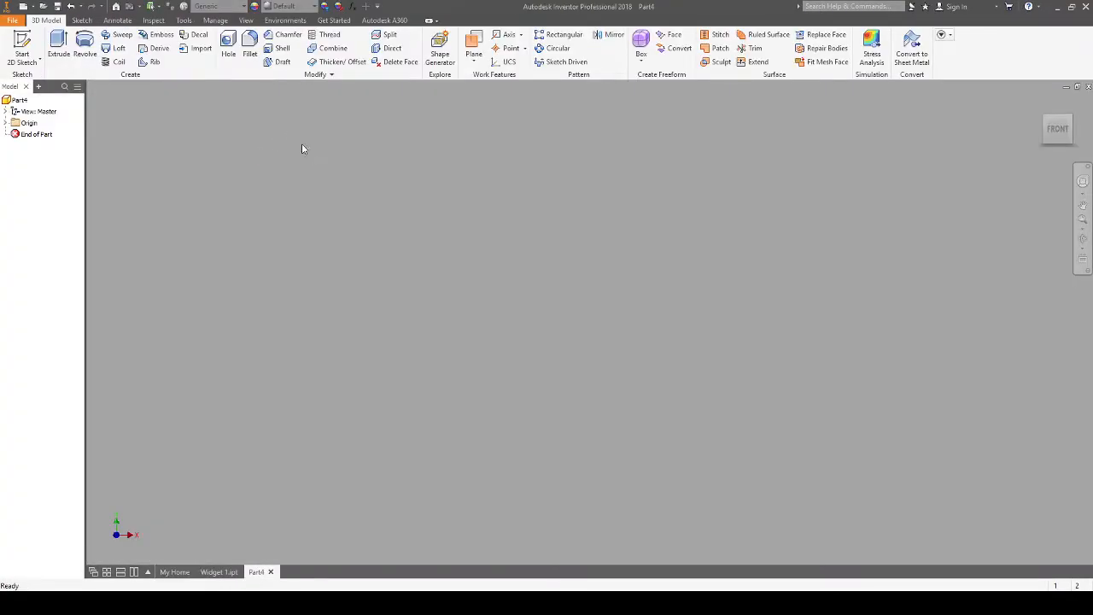
{"action": "left_click", "coordinate": [23, 43]}
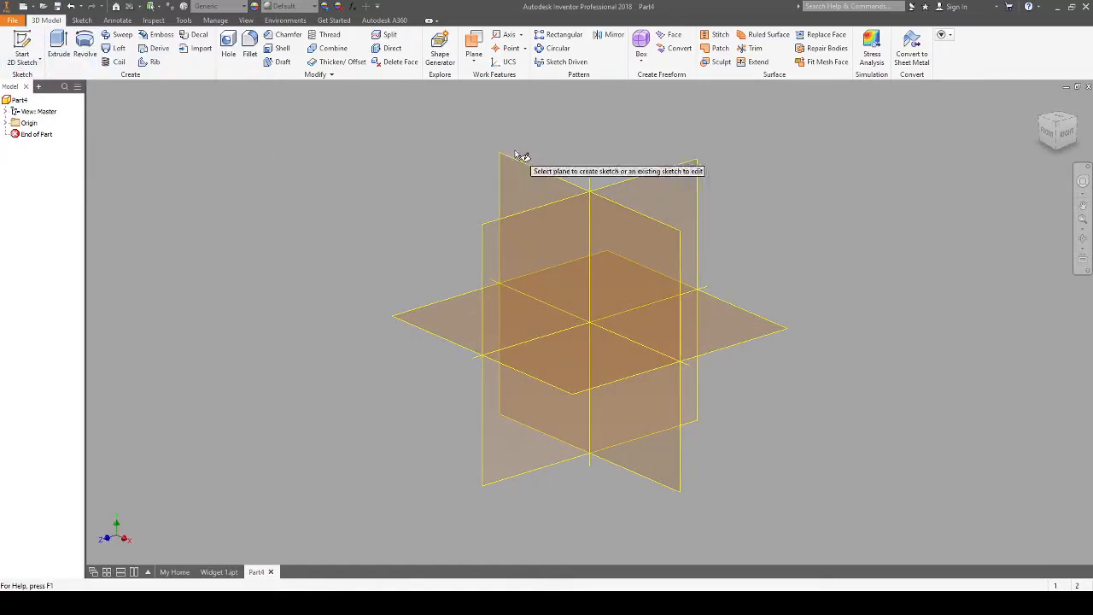
{"action": "left_click", "coordinate": [540, 182]}
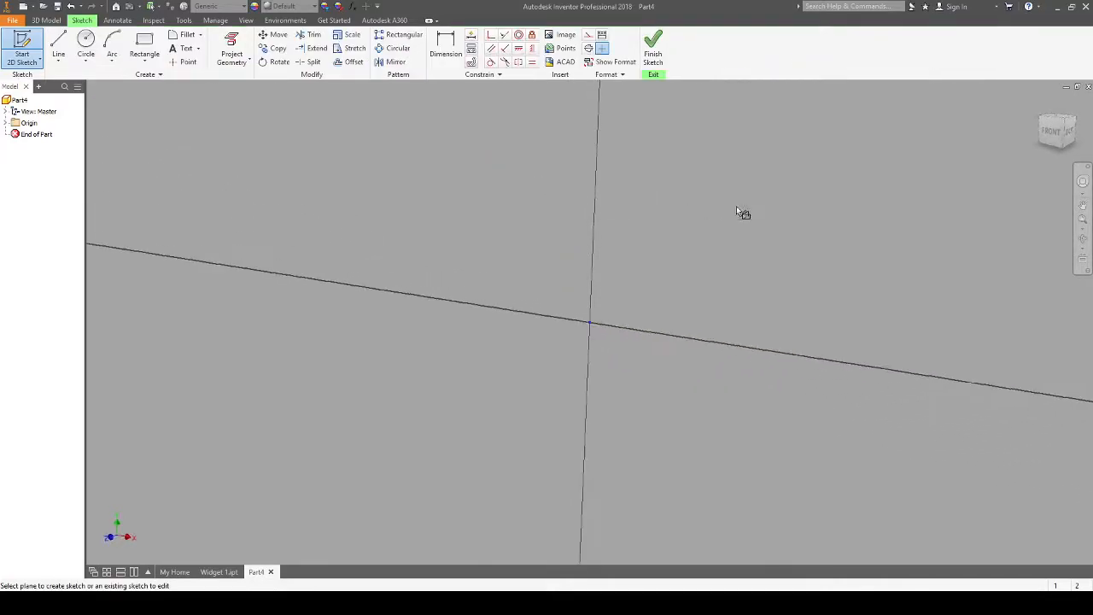
{"action": "middle_click_drag", "start_coordinate": [577, 196], "coordinate": [574, 193]}
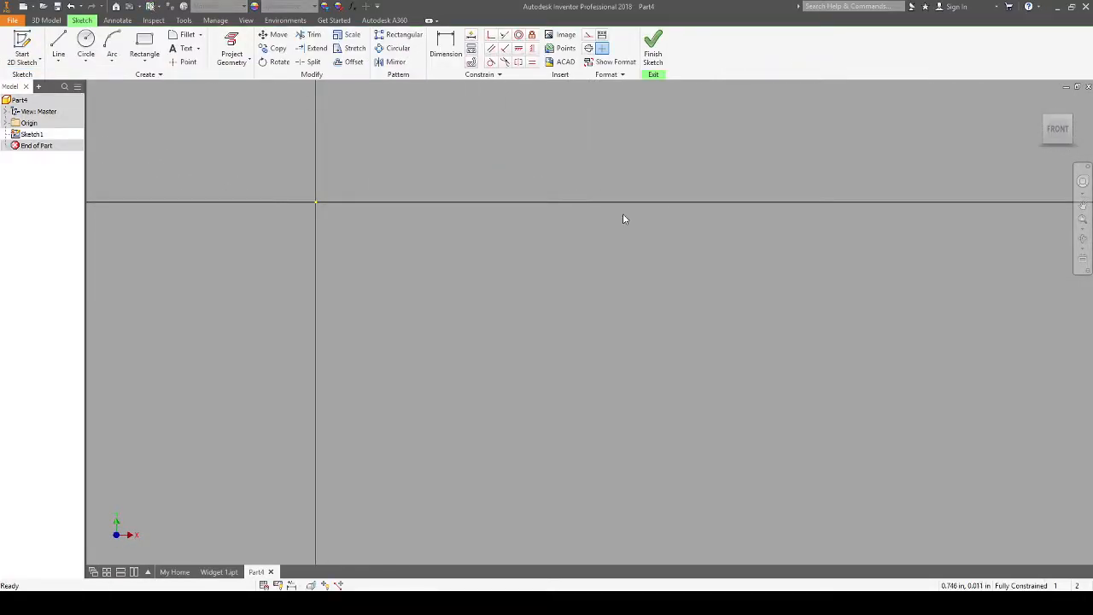
Step: Switch to the Widget 1 Shapes drawing in Paint 3D and handwrite the height 1.25 beside the stepped block's tall vertical edge
{"action": "key", "text": "alt+Tab"}
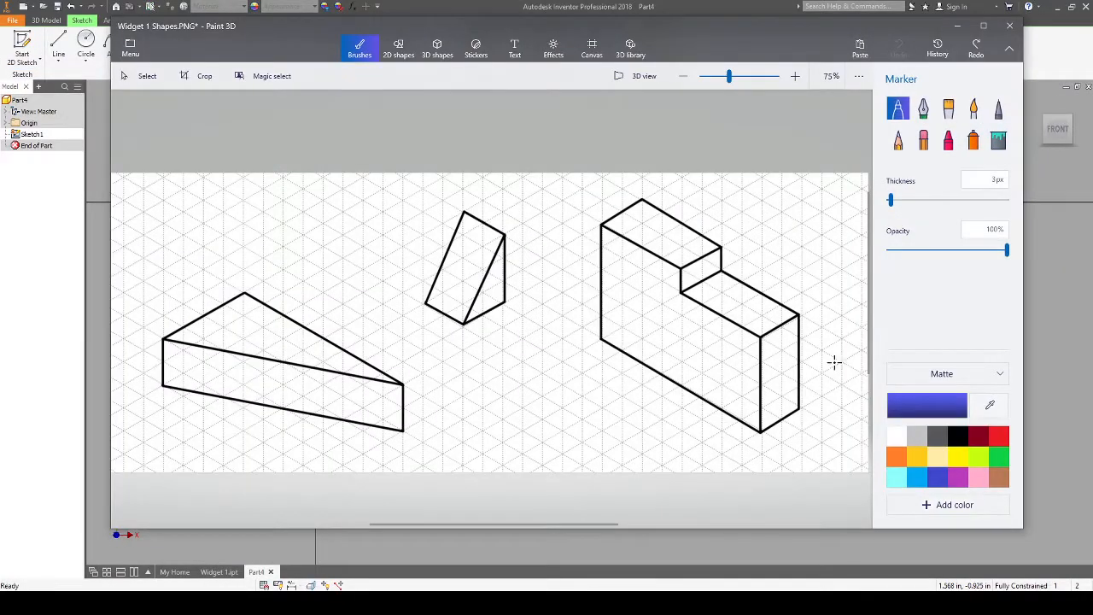
{"action": "scroll", "coordinate": [724, 370], "scroll_direction": "up", "scroll_amount": 1, "text": "ctrl"}
{"action": "mouse_move", "coordinate": [791, 329]}
{"action": "middle_mouse_down"}
{"action": "mouse_move", "coordinate": [652, 348]}
{"action": "mouse_move", "coordinate": [653, 328]}
{"action": "middle_mouse_up"}
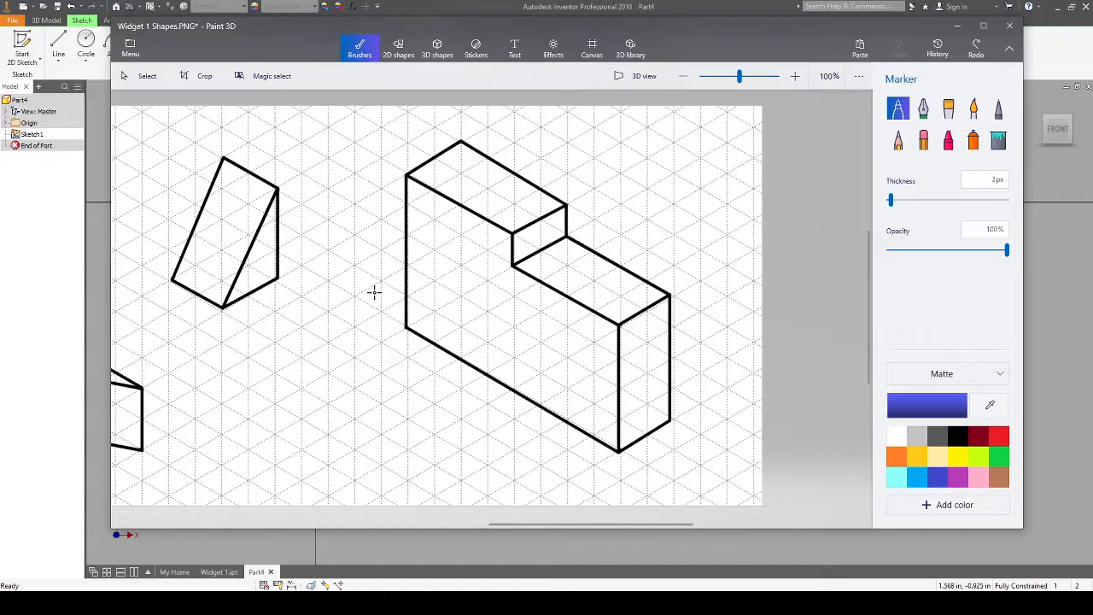
{"action": "middle_click_drag", "start_coordinate": [420, 263], "coordinate": [429, 265]}
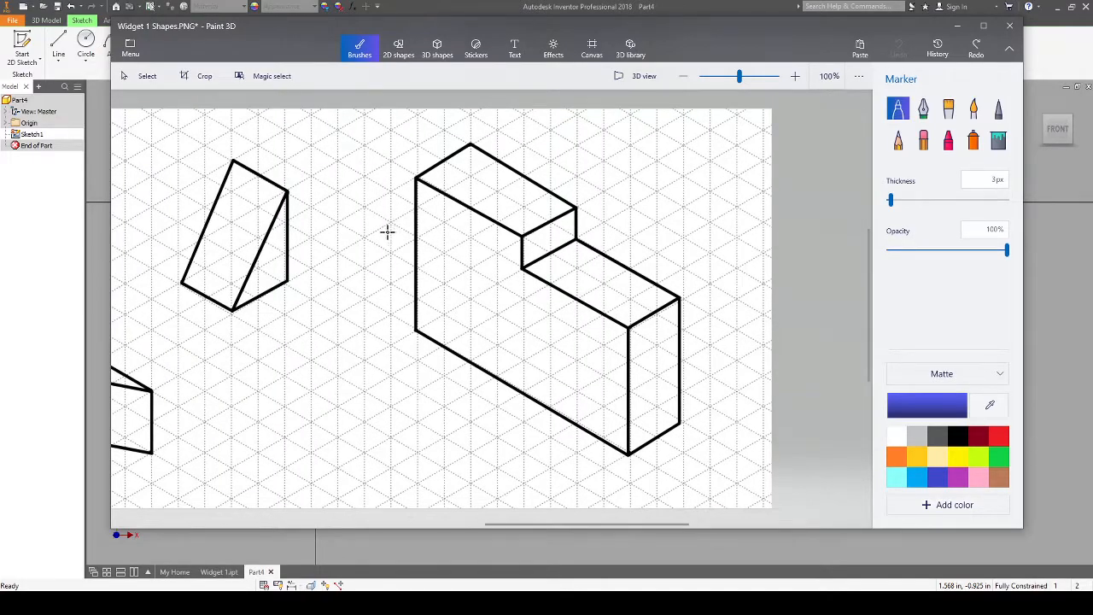
{"action": "mouse_move", "coordinate": [350, 246]}
{"action": "left_mouse_down"}
{"action": "mouse_move", "coordinate": [350, 270]}
{"action": "mouse_move", "coordinate": [390, 259]}
{"action": "mouse_move", "coordinate": [390, 270]}
{"action": "mouse_move", "coordinate": [389, 248]}
{"action": "left_mouse_up"}
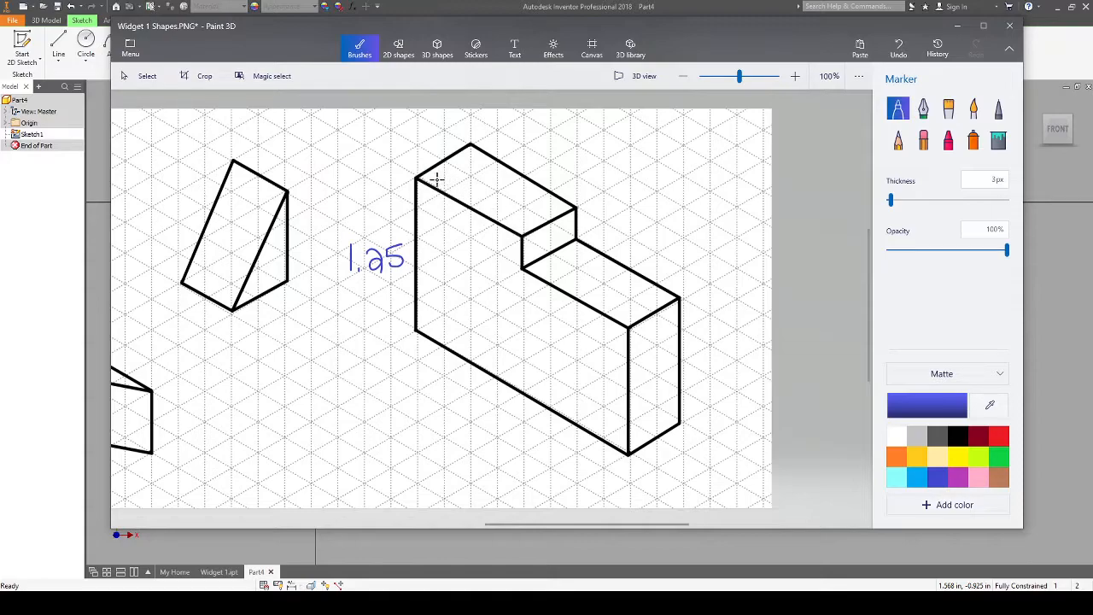
Step: Mark the stepped block's two upper lengths and its end height as 1, base length as 2, and depth as 0.5
{"action": "left_click_drag", "start_coordinate": [481, 177], "coordinate": [483, 194]}
{"action": "left_click_drag", "start_coordinate": [584, 273], "coordinate": [588, 294]}
{"action": "left_click_drag", "start_coordinate": [646, 369], "coordinate": [645, 394]}
{"action": "mouse_move", "coordinate": [479, 394]}
{"action": "left_mouse_down"}
{"action": "mouse_move", "coordinate": [479, 415]}
{"action": "mouse_move", "coordinate": [496, 415]}
{"action": "left_mouse_up"}
{"action": "mouse_move", "coordinate": [664, 453]}
{"action": "left_mouse_down"}
{"action": "mouse_move", "coordinate": [683, 453]}
{"action": "mouse_move", "coordinate": [683, 464]}
{"action": "mouse_move", "coordinate": [699, 448]}
{"action": "left_mouse_up"}
{"action": "left_click", "coordinate": [678, 463]}
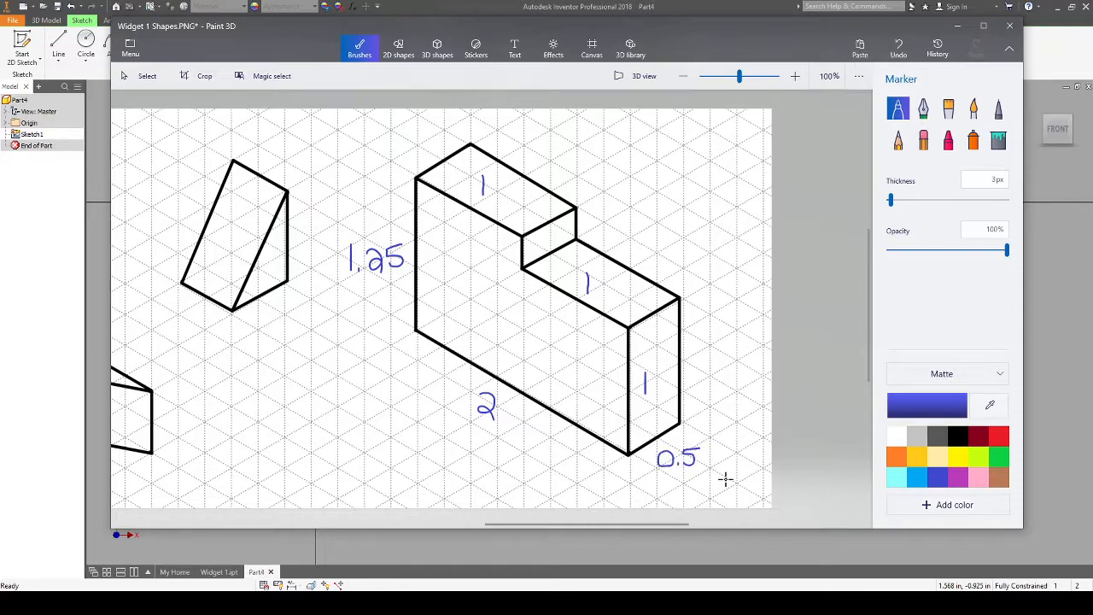
Step: Return to Inventor and draw a 1 in horizontal line from the origin, followed by a 0.25 in line straight down
{"action": "left_click", "coordinate": [724, 548]}
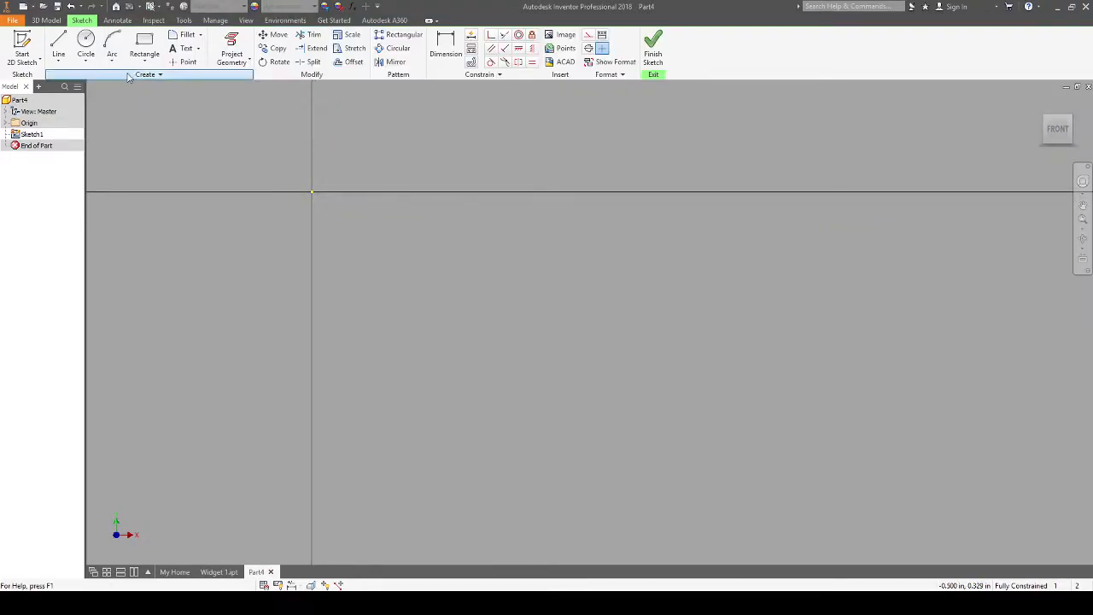
{"action": "left_click", "coordinate": [58, 45]}
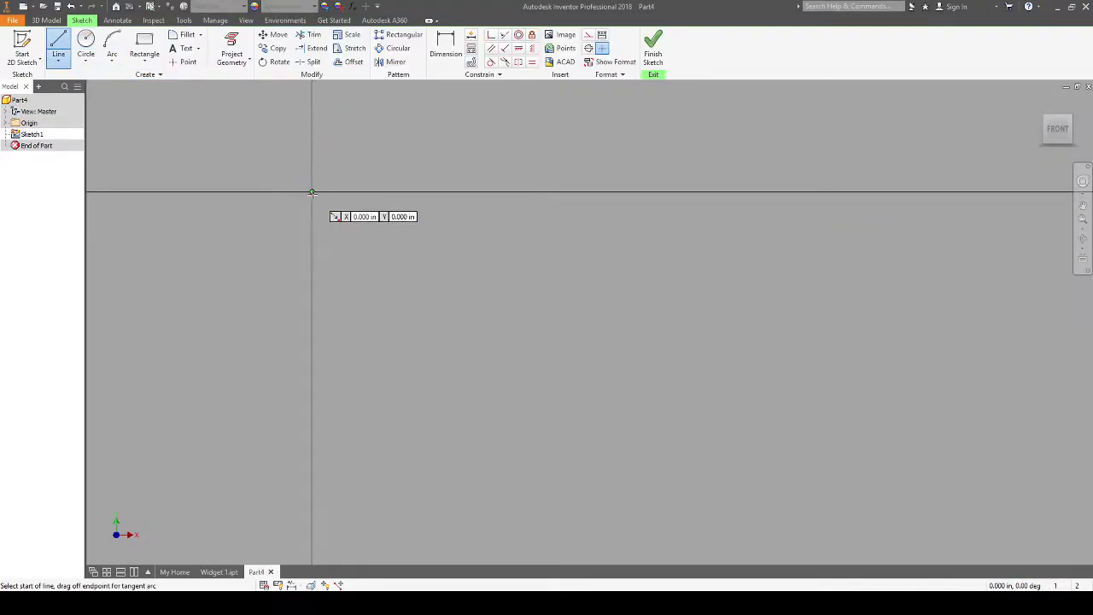
{"action": "left_click", "coordinate": [311, 192]}
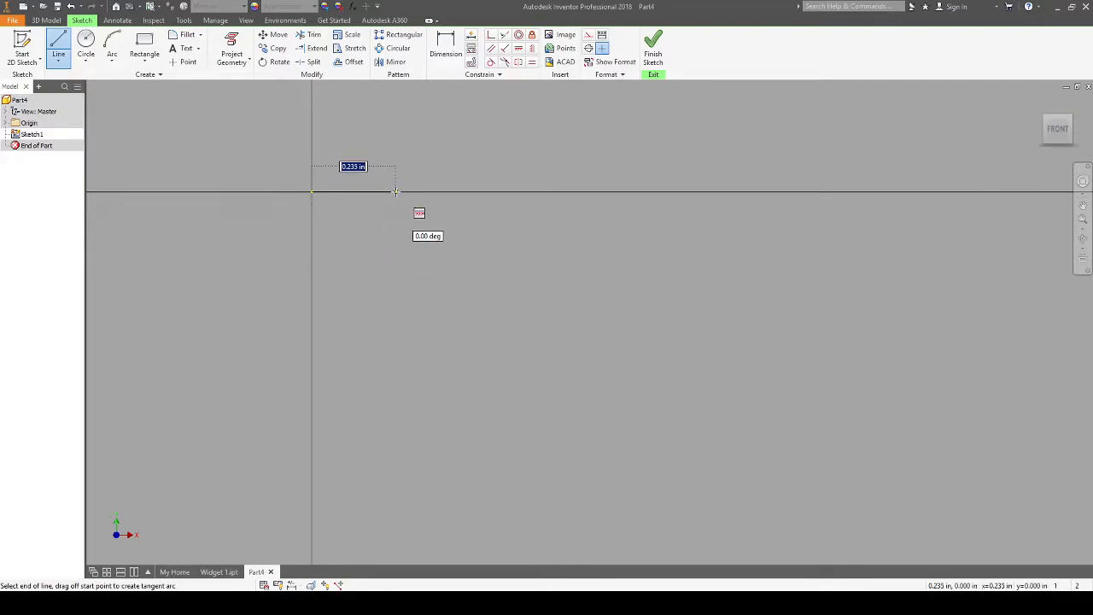
{"action": "type", "text": "1"}
{"action": "key", "text": "Return"}
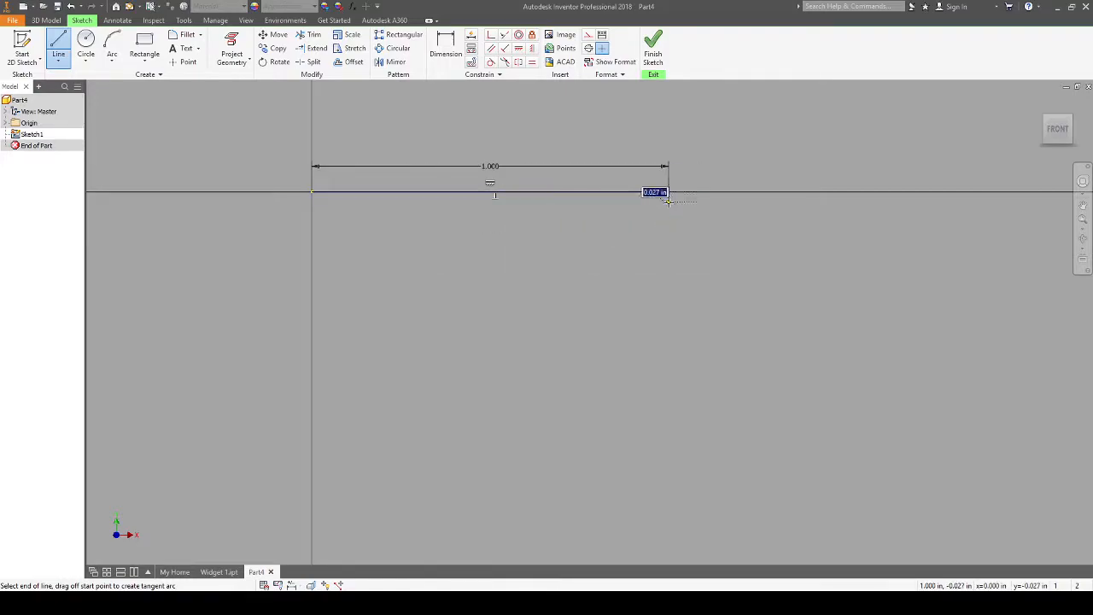
{"action": "type", "text": "0.25"}
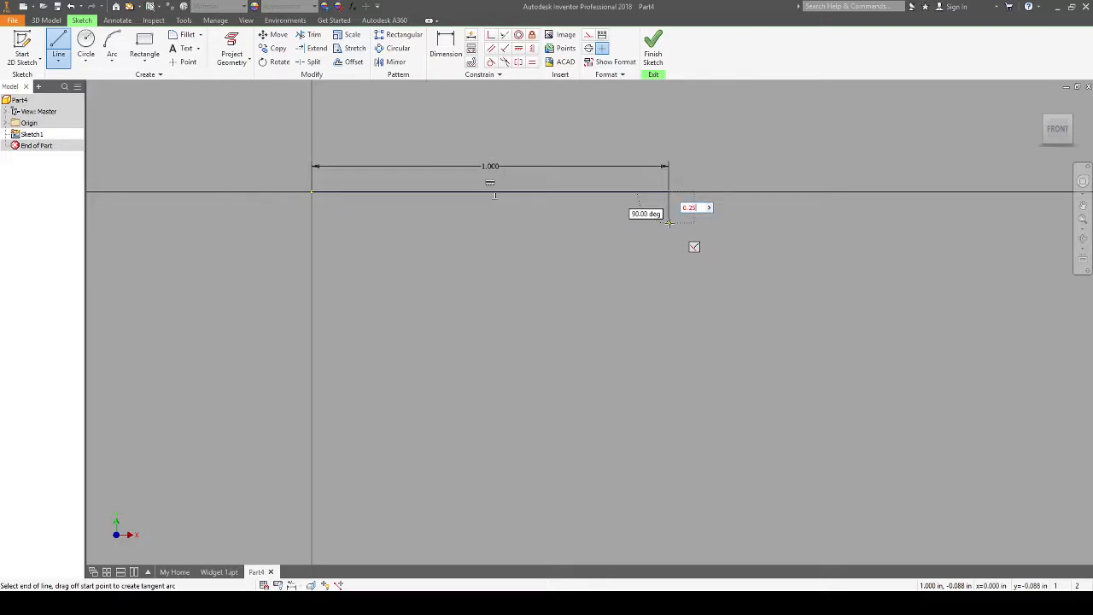
{"action": "key", "text": "Return"}
Step: Continue the profile with a 1 in horizontal line away from the origin and a 1 in vertical line downward
{"action": "middle_click_drag", "start_coordinate": [717, 247], "coordinate": [551, 242]}
{"action": "type", "text": "1"}
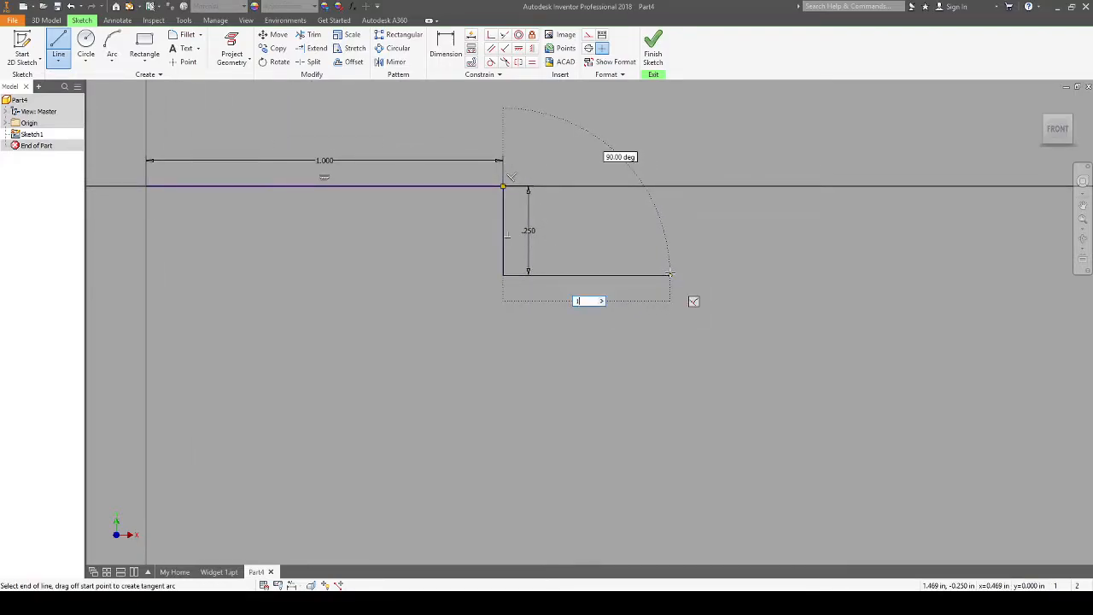
{"action": "key", "text": "Return"}
{"action": "mouse_move", "coordinate": [859, 451]}
{"action": "middle_mouse_down"}
{"action": "mouse_move", "coordinate": [812, 378]}
{"action": "mouse_move", "coordinate": [813, 318]}
{"action": "middle_mouse_up"}
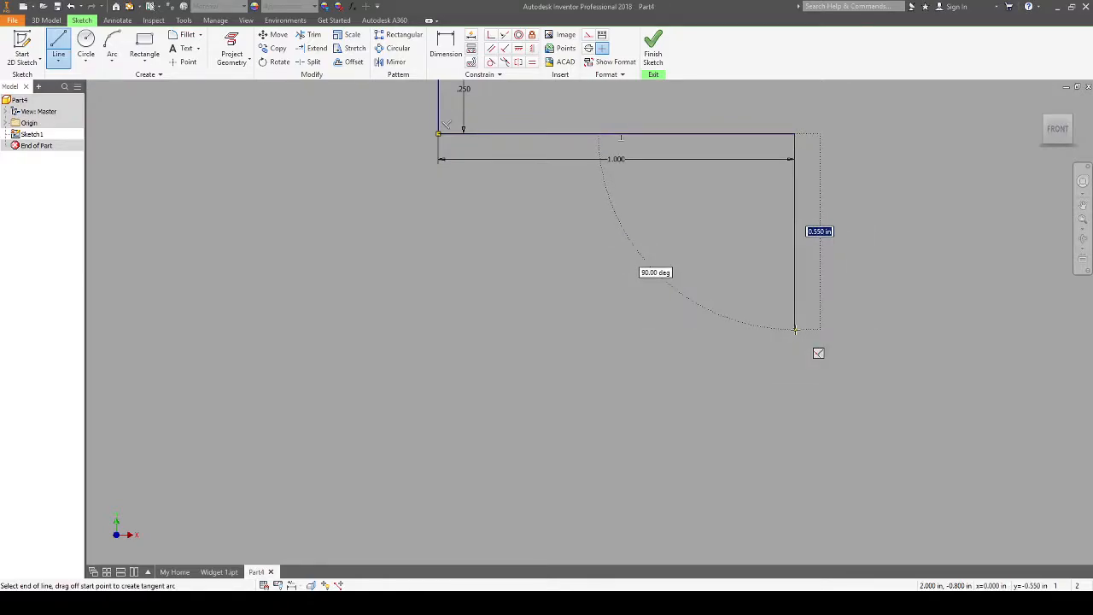
{"action": "type", "text": "1"}
{"action": "key", "text": "Return"}
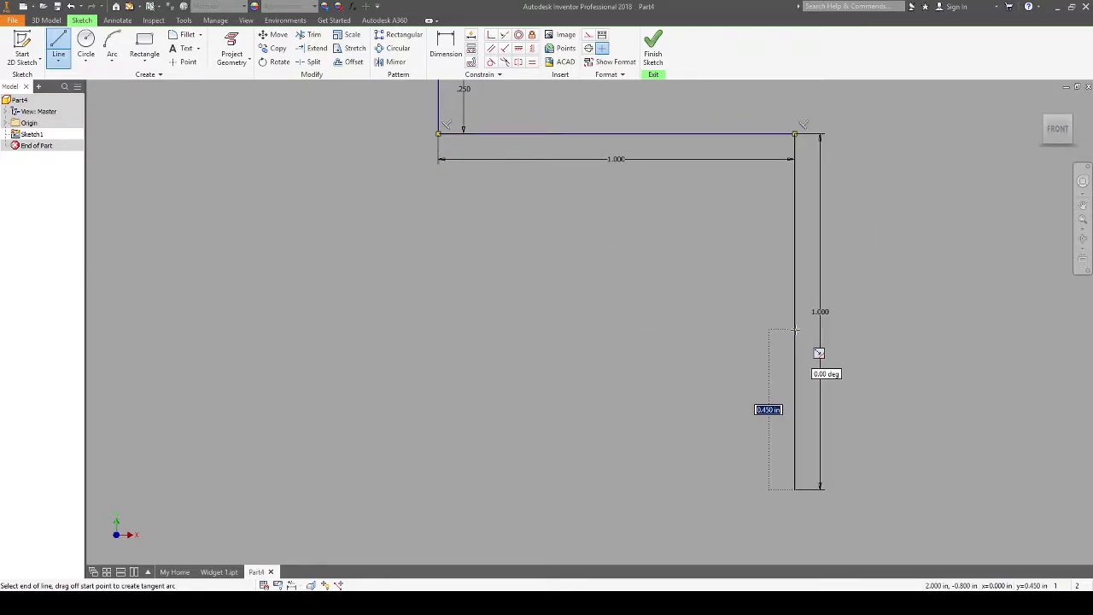
Step: Close the profile with a 2 in base line and a vertical line up to the origin, and finish the sketch
{"action": "middle_click_drag", "start_coordinate": [613, 421], "coordinate": [837, 405]}
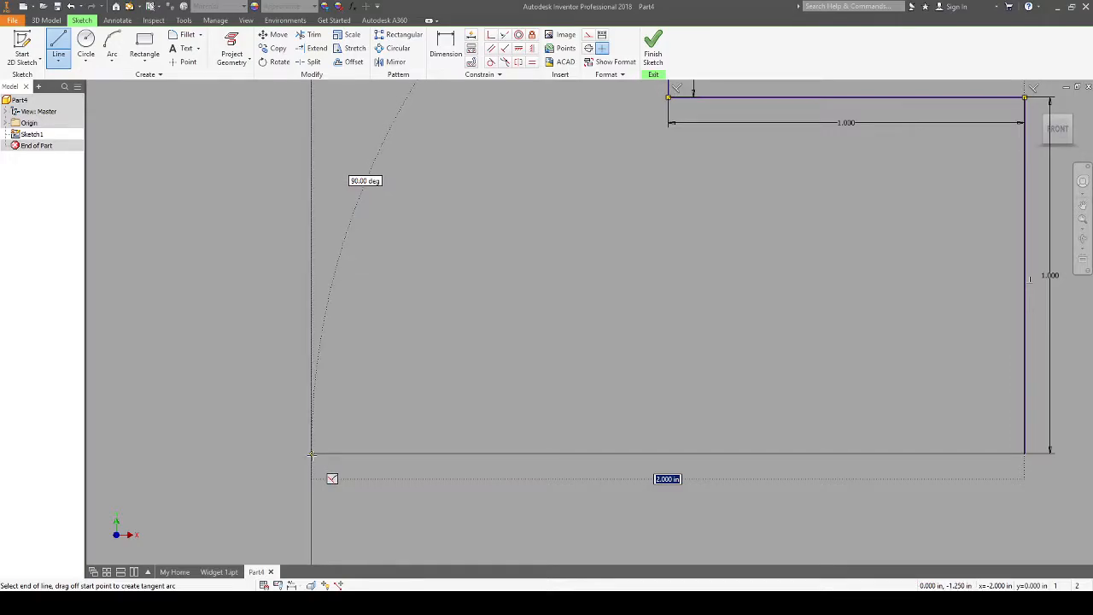
{"action": "left_click", "coordinate": [312, 454]}
{"action": "middle_click_drag", "start_coordinate": [395, 317], "coordinate": [444, 434]}
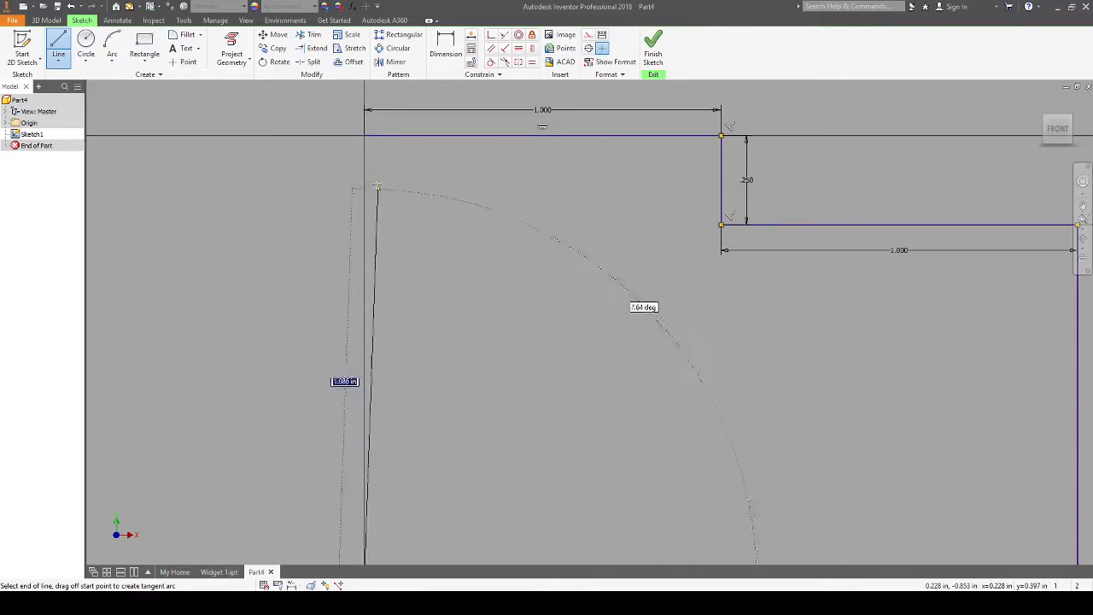
{"action": "left_click", "coordinate": [364, 135]}
{"action": "mouse_move", "coordinate": [593, 359]}
{"action": "middle_mouse_down"}
{"action": "mouse_move", "coordinate": [678, 384]}
{"action": "mouse_move", "coordinate": [527, 317]}
{"action": "middle_mouse_up"}
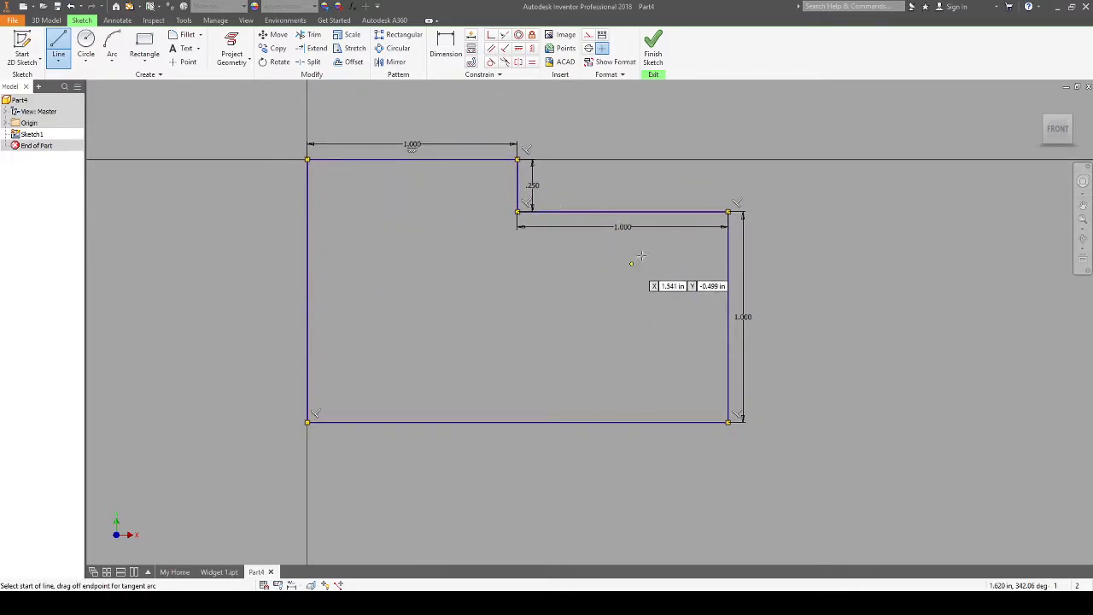
{"action": "left_click", "coordinate": [652, 57]}
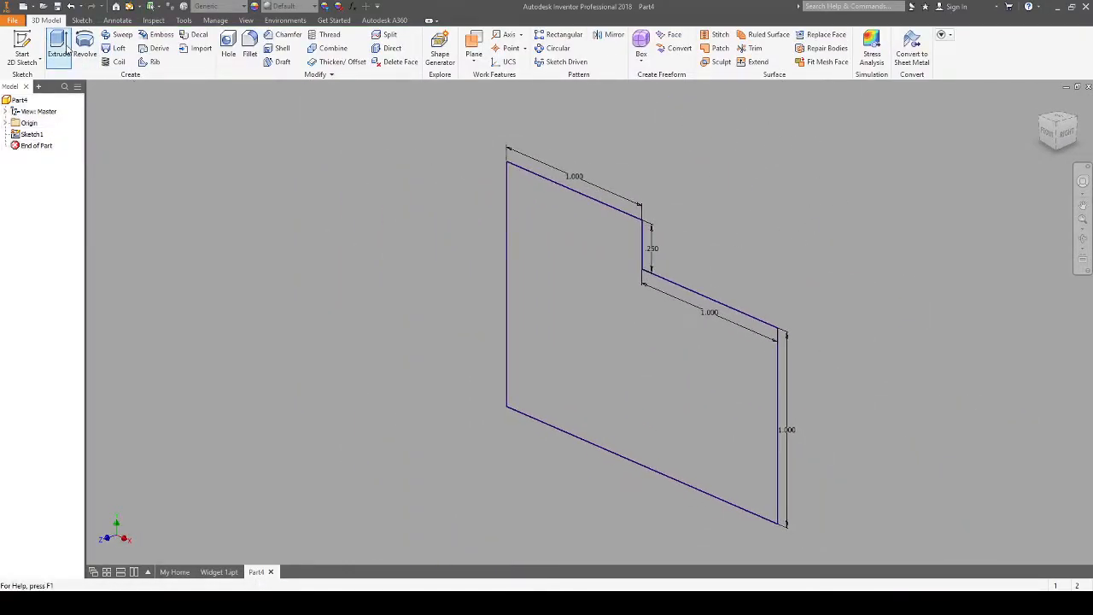
Step: Extrude the stepped profile 0.5 in and return the model to the home view
{"action": "left_click", "coordinate": [58, 44]}
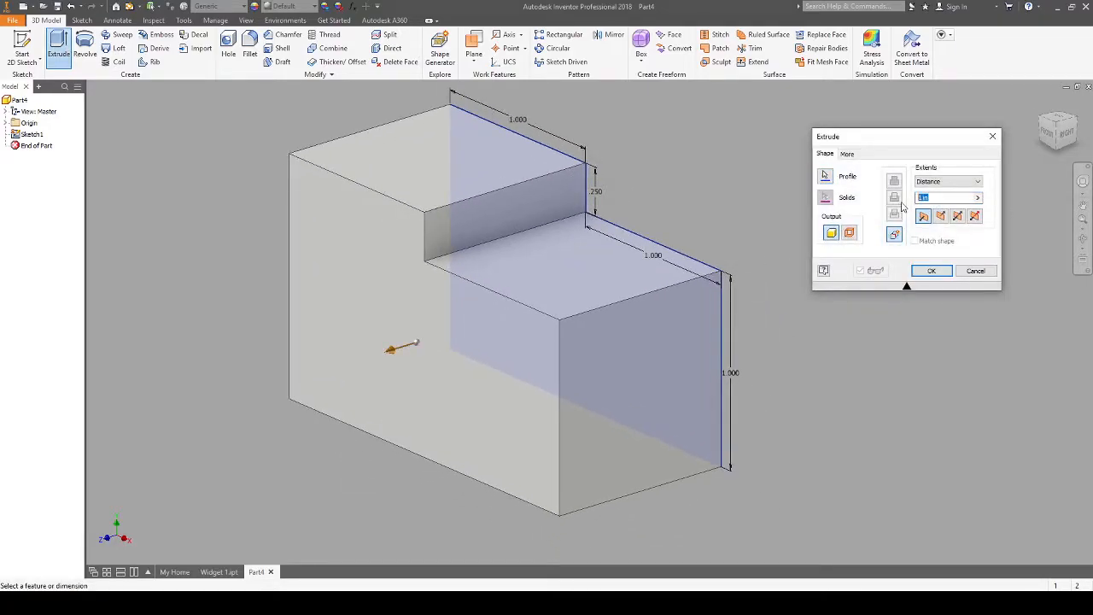
{"action": "type", "text": "0.5"}
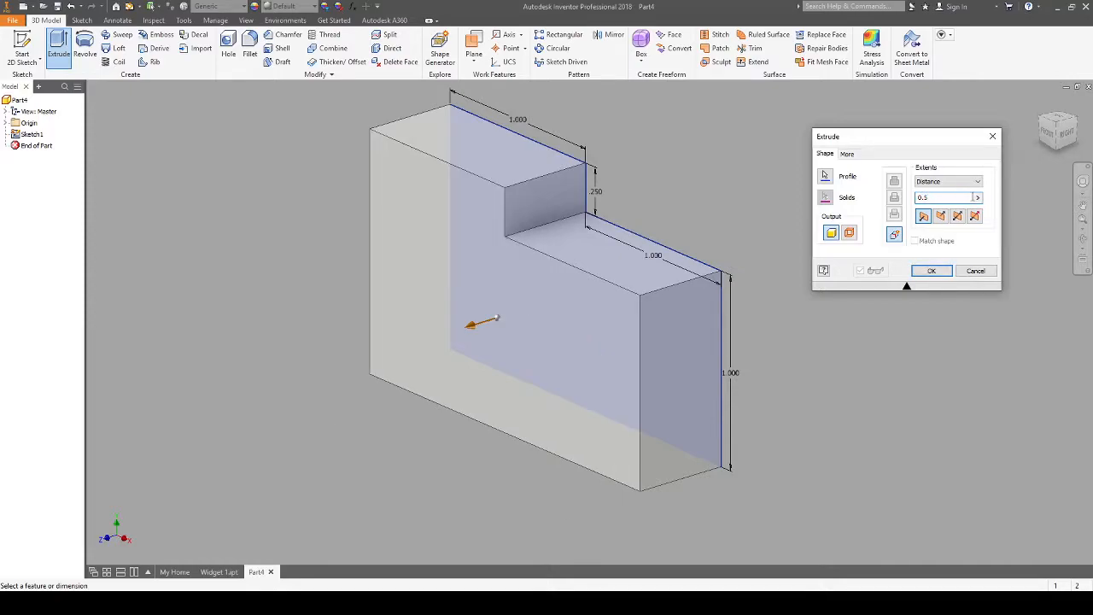
{"action": "left_click", "coordinate": [932, 271]}
{"action": "key", "text": "F6"}
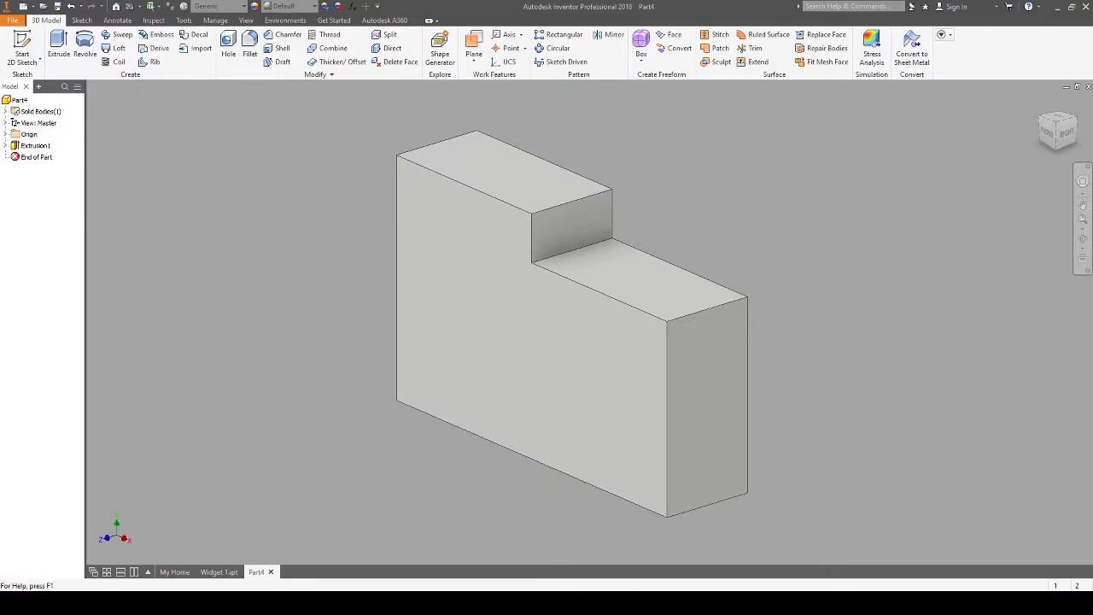
Step: Examine the base wedge drawing in Paint 3D and its position on the finished Widget 1 model, returning to Part4
{"action": "key", "text": "alt+Tab"}
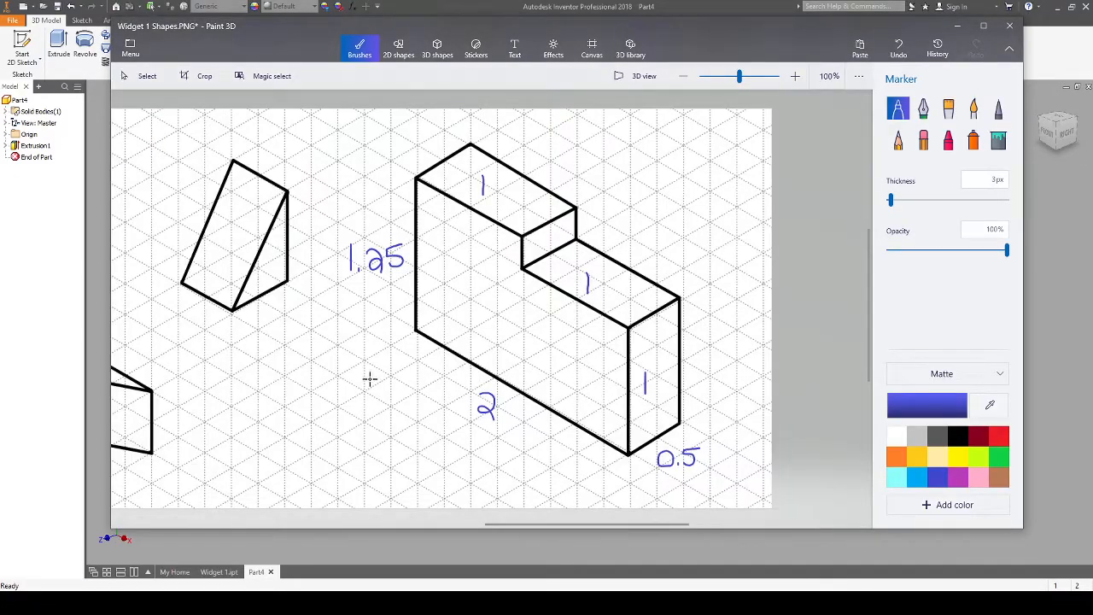
{"action": "scroll", "coordinate": [384, 382], "scroll_direction": "left", "scroll_amount": 10}
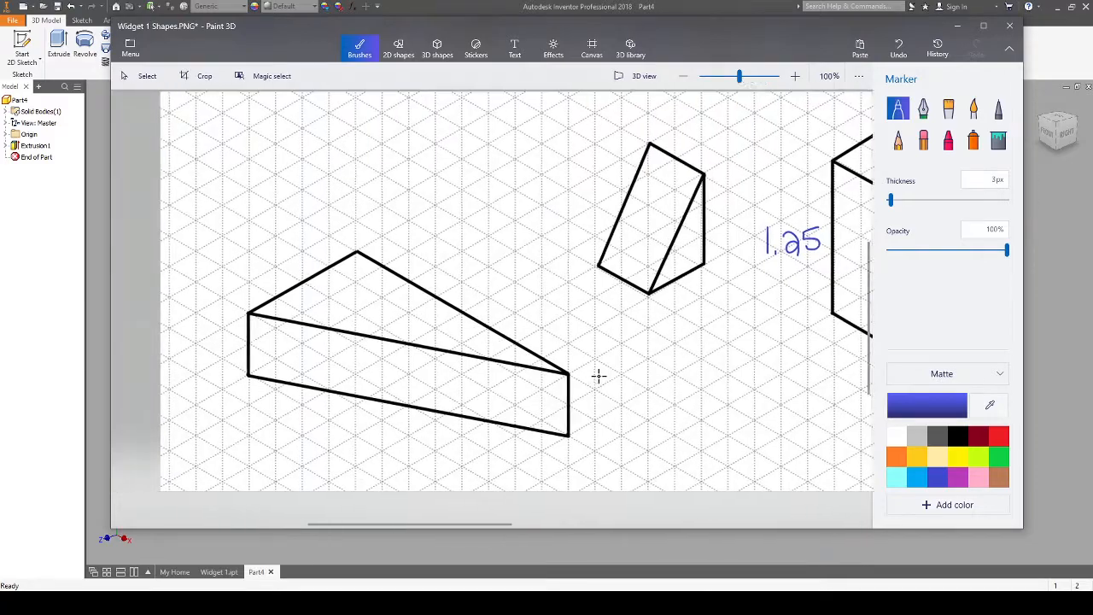
{"action": "scroll", "coordinate": [591, 376], "scroll_direction": "left", "scroll_amount": 3}
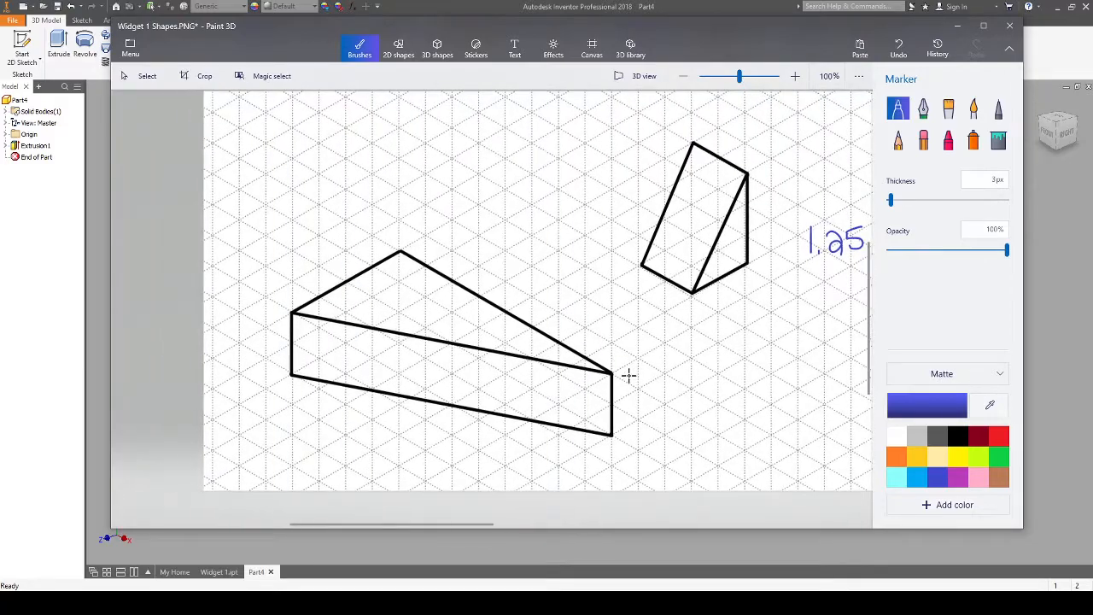
{"action": "left_click", "coordinate": [683, 564]}
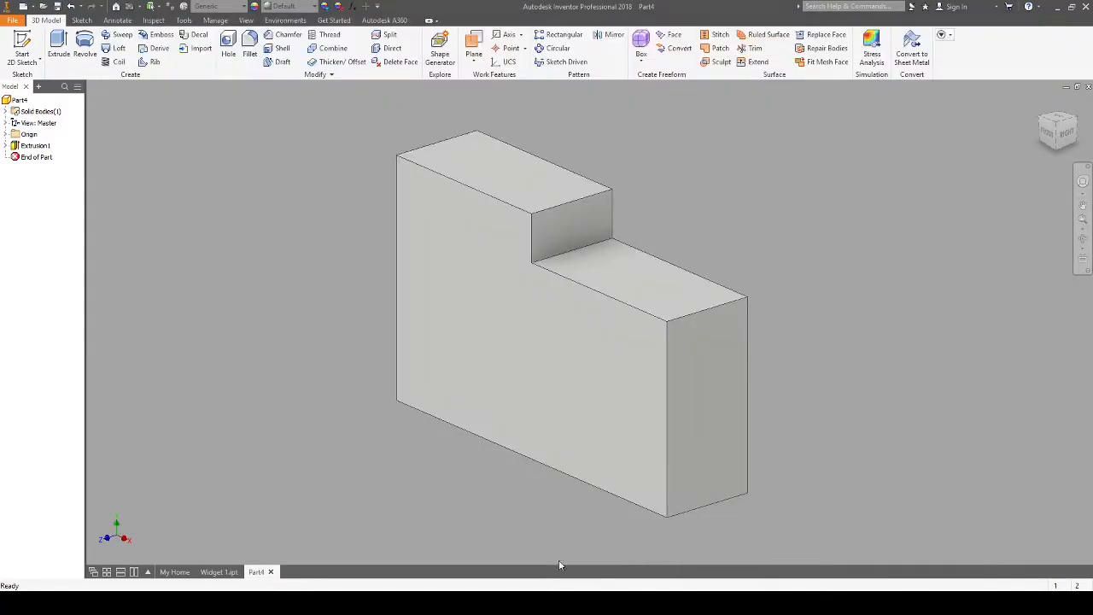
{"action": "left_click", "coordinate": [220, 572]}
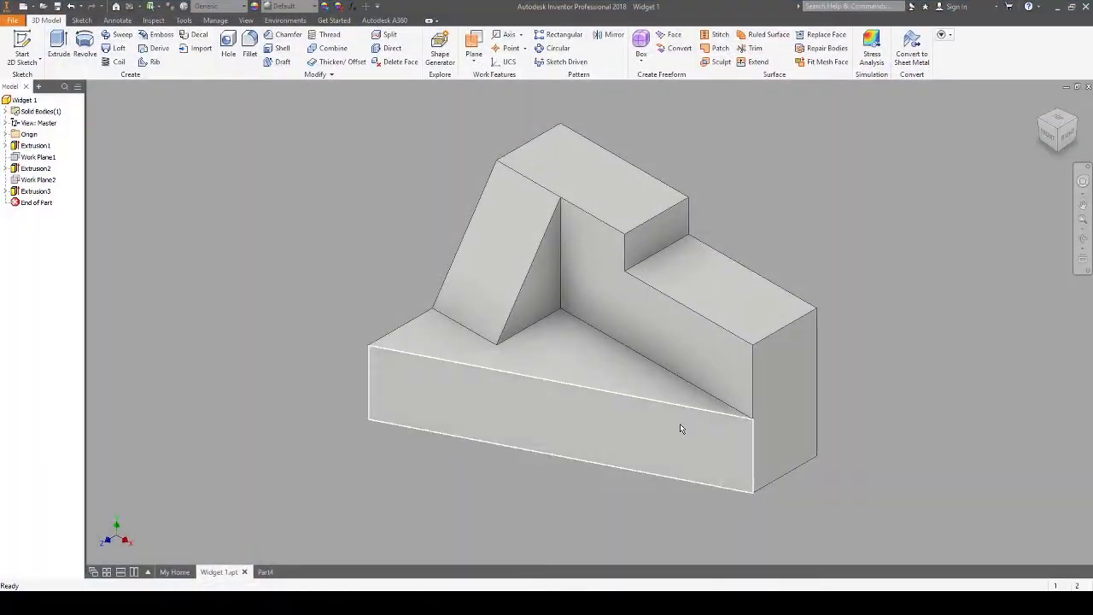
{"action": "left_click", "coordinate": [265, 571]}
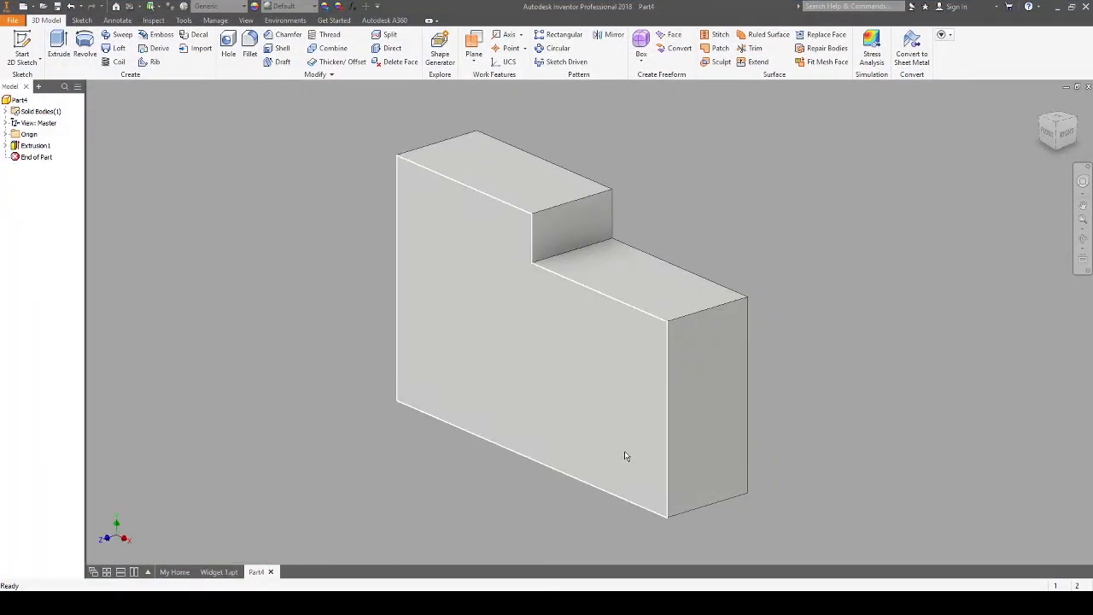
Step: Create a work plane offset -0.5 in from the top face of the part's lower step
{"action": "left_click", "coordinate": [474, 65]}
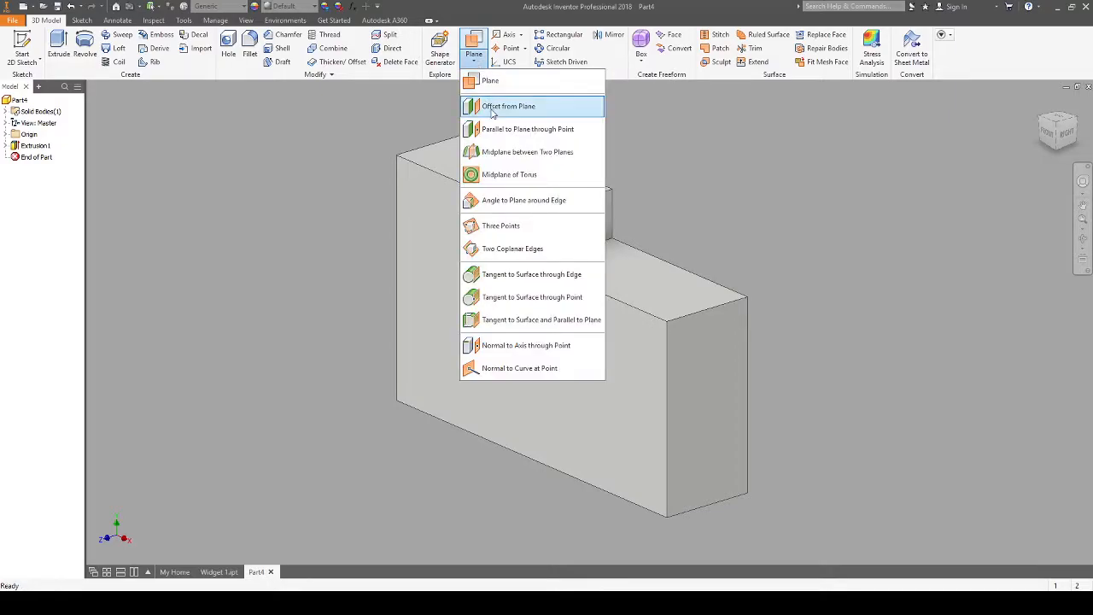
{"action": "left_click", "coordinate": [494, 109]}
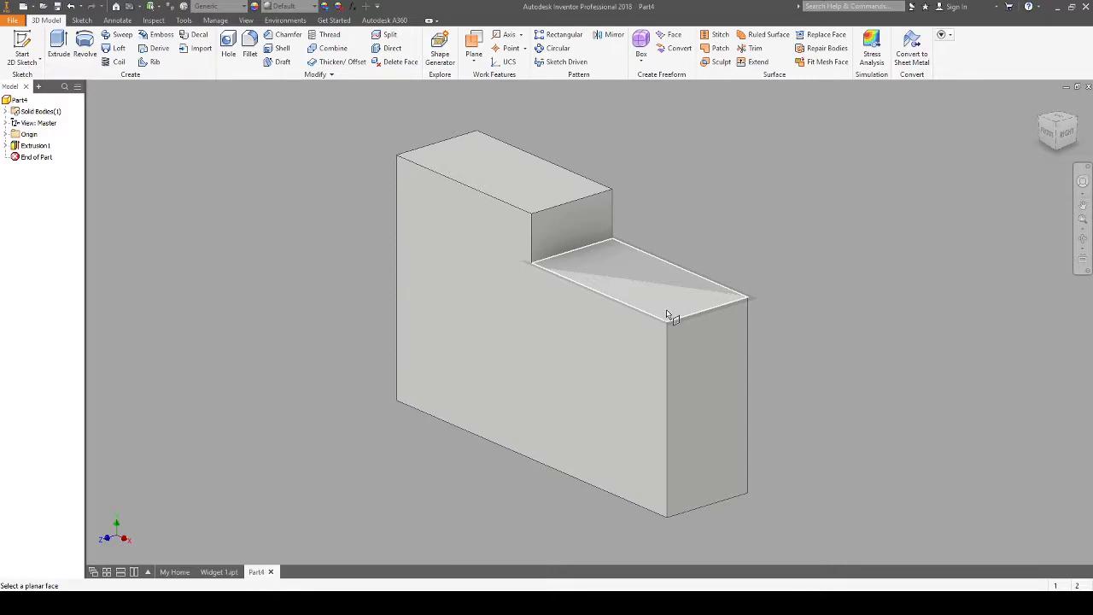
{"action": "left_click", "coordinate": [671, 315]}
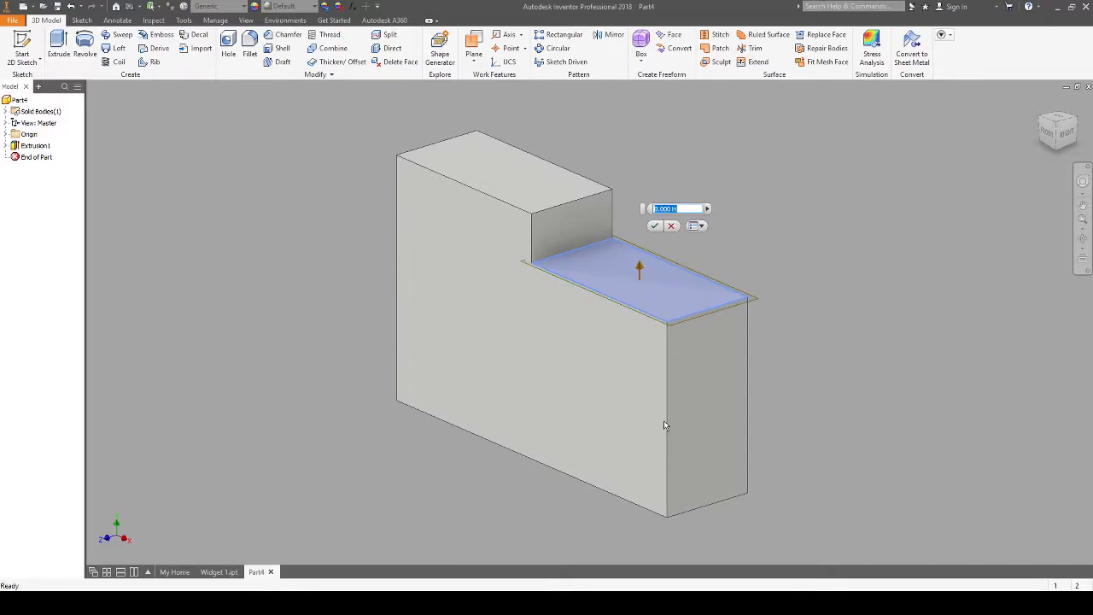
{"action": "key", "text": "alt+Tab"}
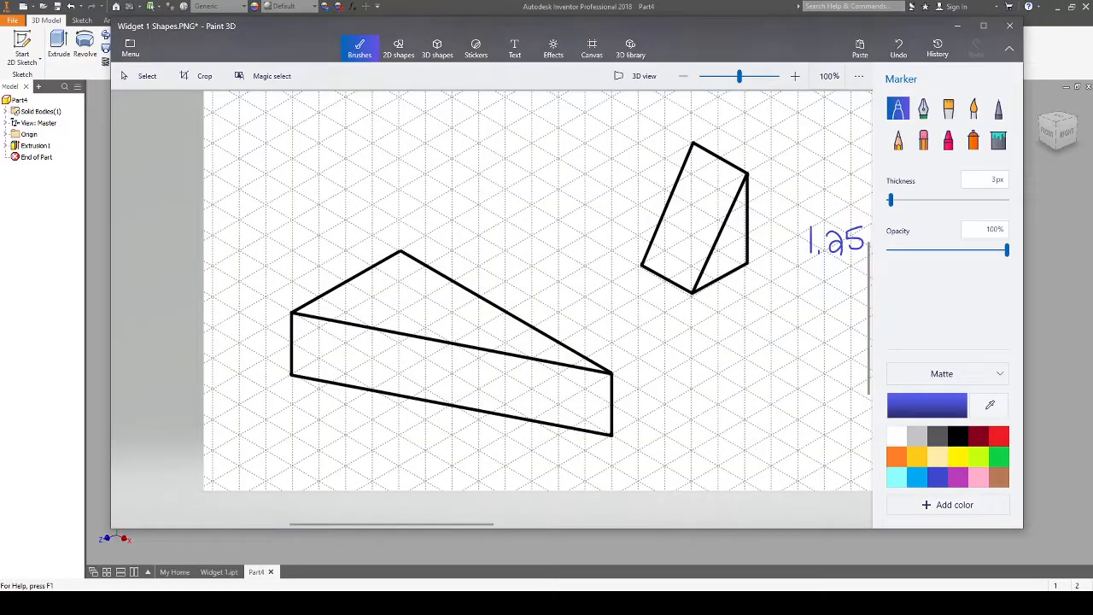
{"action": "middle_click_drag", "start_coordinate": [786, 371], "coordinate": [419, 353]}
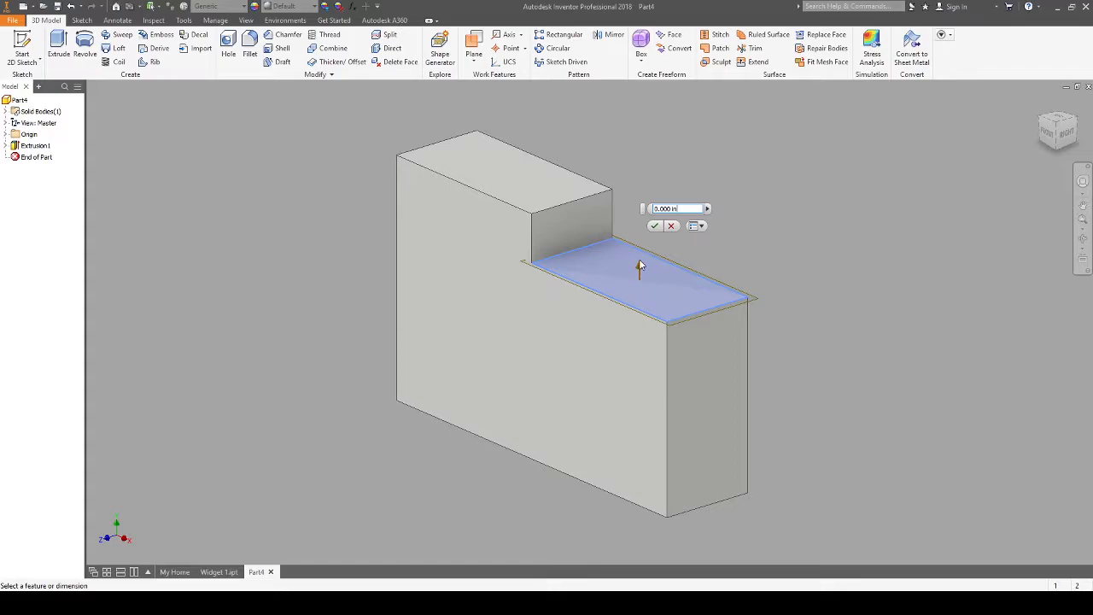
{"action": "left_click_drag", "start_coordinate": [683, 209], "coordinate": [636, 208]}
{"action": "type", "text": "0.5"}
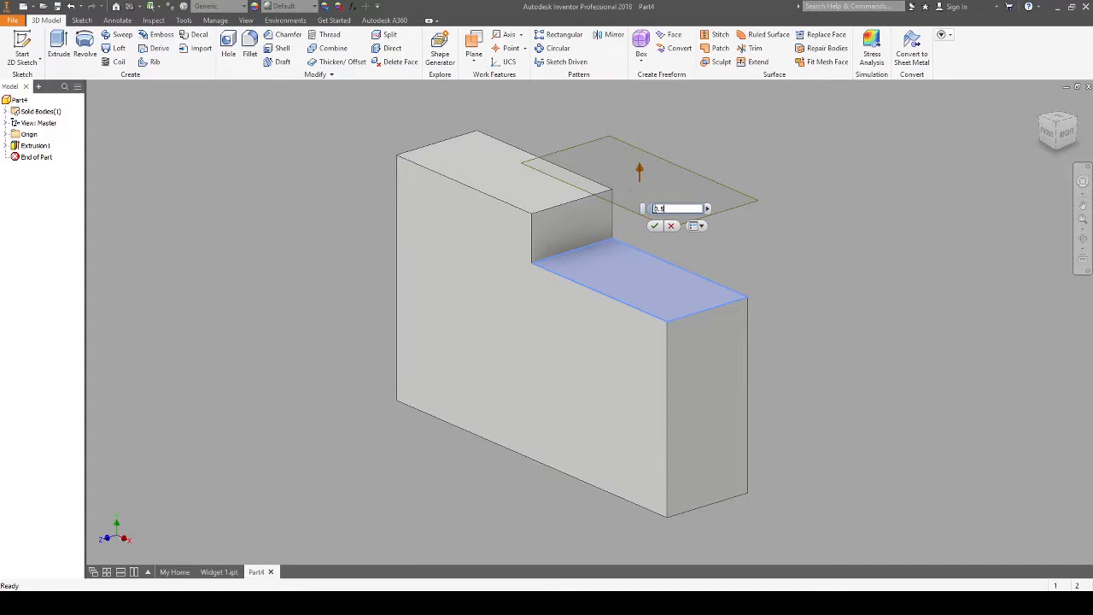
{"action": "left_click", "coordinate": [654, 208]}
{"action": "type", "text": "-"}
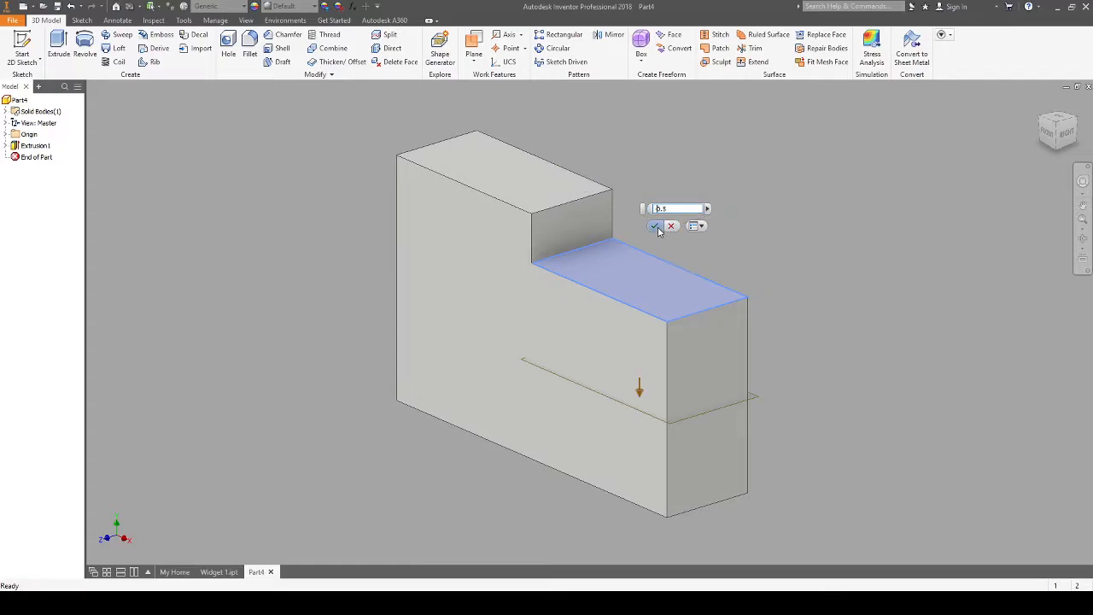
{"action": "left_click", "coordinate": [656, 227]}
Step: Enlarge the offset work plane so it extends well out in front of the part's large stepped face
{"action": "left_click", "coordinate": [673, 432]}
{"action": "key", "text": "Escape"}
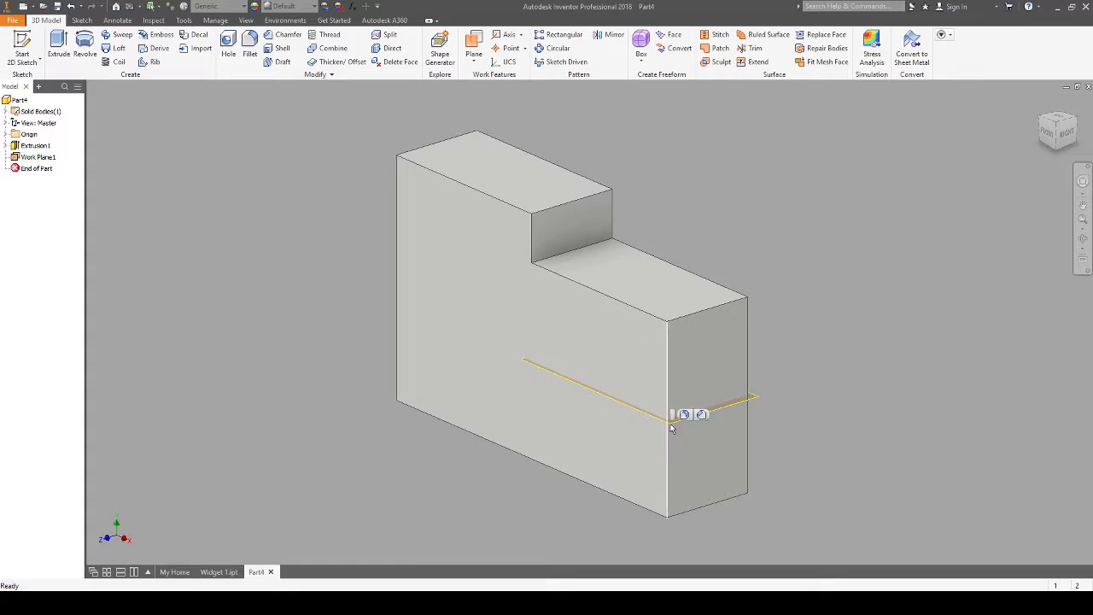
{"action": "left_click", "coordinate": [673, 432]}
{"action": "left_click_drag", "start_coordinate": [675, 432], "coordinate": [184, 352]}
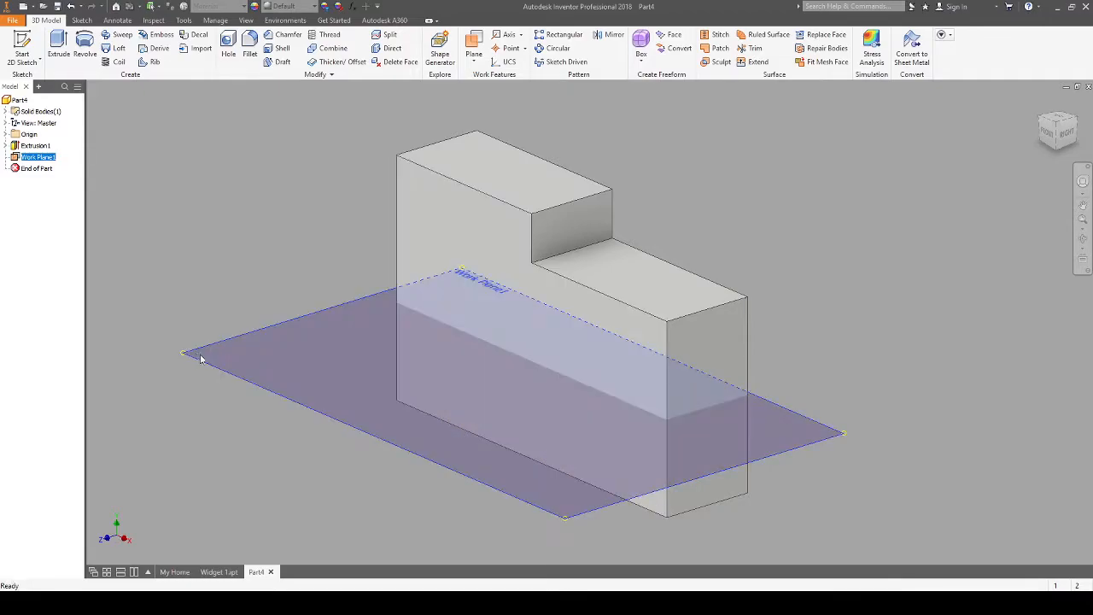
{"action": "left_click", "coordinate": [872, 386]}
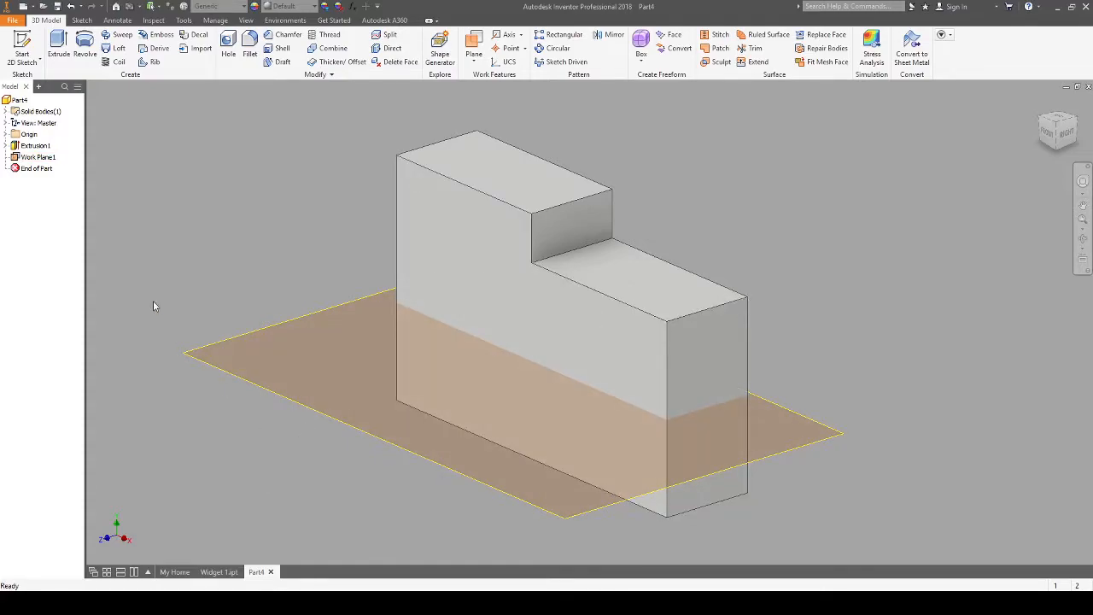
Step: Start a 2D sketch on the offset work plane, with the part's long side running horizontally
{"action": "left_click", "coordinate": [23, 45]}
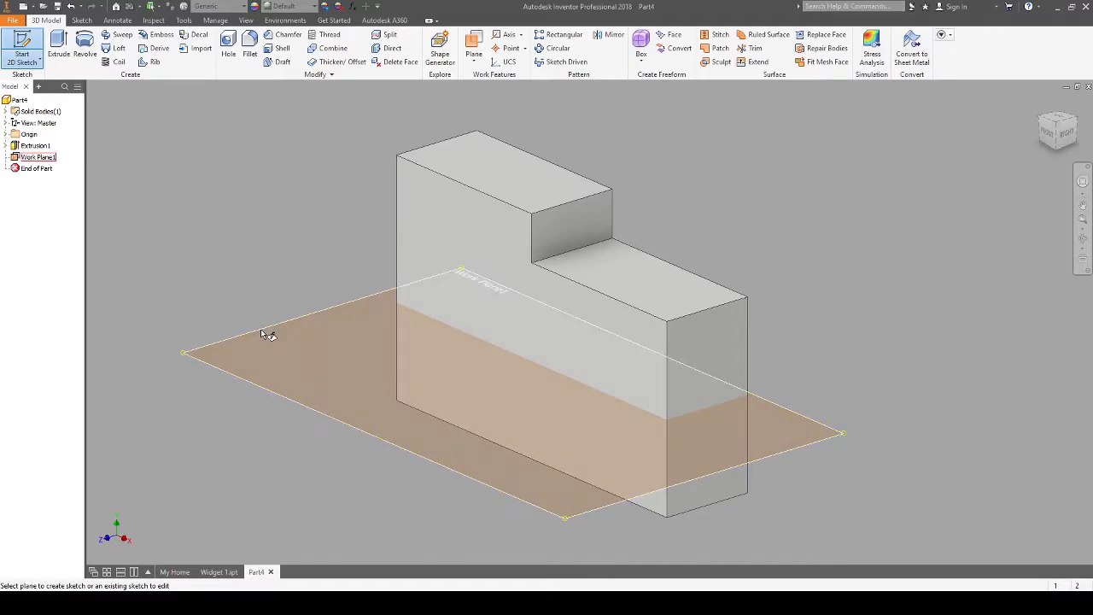
{"action": "left_click", "coordinate": [264, 333]}
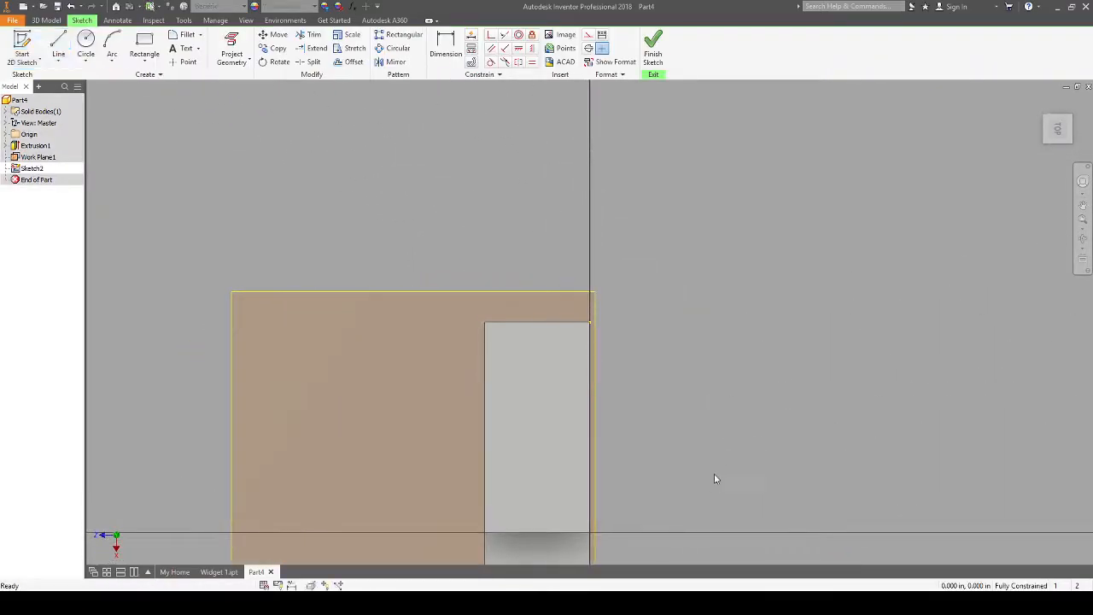
{"action": "mouse_move", "coordinate": [727, 399]}
{"action": "left_mouse_down"}
{"action": "mouse_move", "coordinate": [744, 248]}
{"action": "mouse_move", "coordinate": [751, 276]}
{"action": "left_mouse_up"}
{"action": "key", "text": "Escape"}
{"action": "left_click", "coordinate": [1075, 105]}
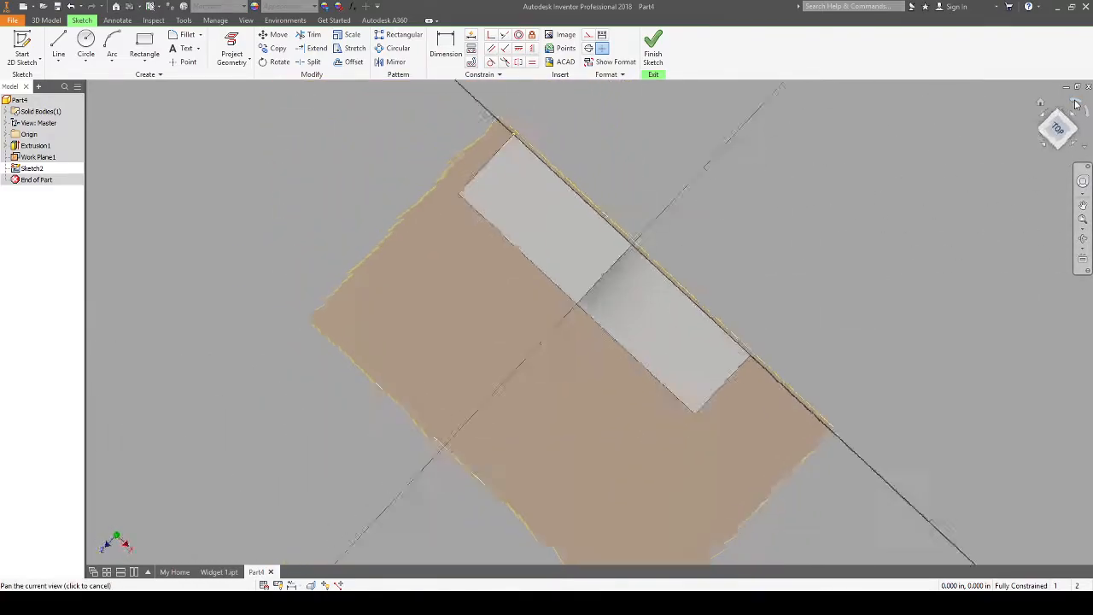
{"action": "mouse_move", "coordinate": [715, 243]}
{"action": "middle_mouse_down"}
{"action": "mouse_move", "coordinate": [768, 185]}
{"action": "mouse_move", "coordinate": [769, 227]}
{"action": "middle_mouse_up"}
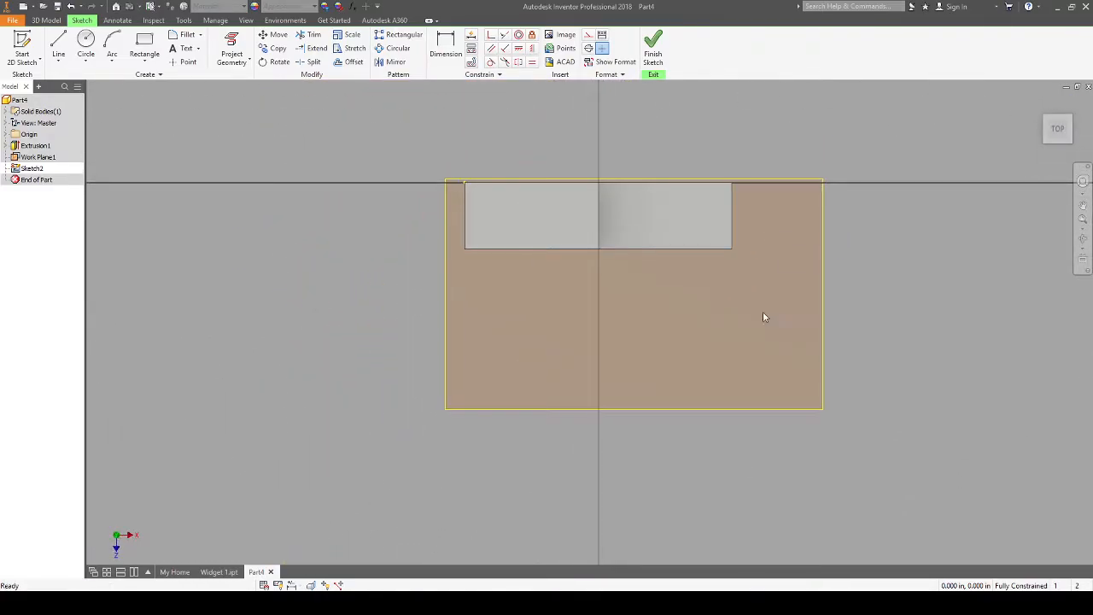
Step: Mark the base wedge drawing in Paint 3D with the dimensions 1, 2 and 0.5, then return to Part4 in Inventor
{"action": "mouse_move", "coordinate": [775, 602]}
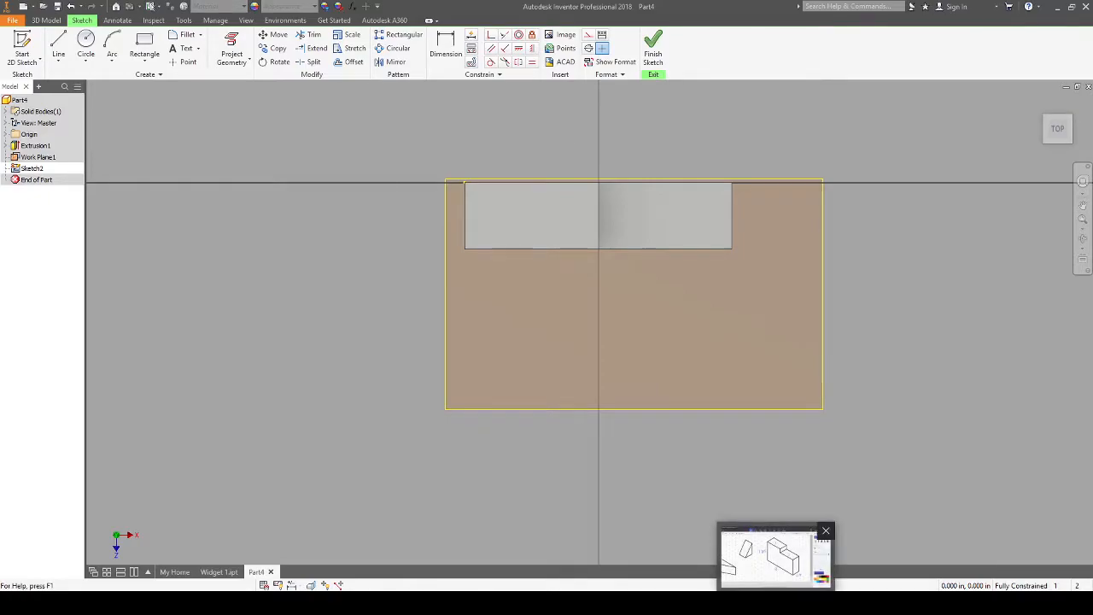
{"action": "left_click", "coordinate": [769, 557]}
{"action": "left_click_drag", "start_coordinate": [607, 524], "coordinate": [452, 523]}
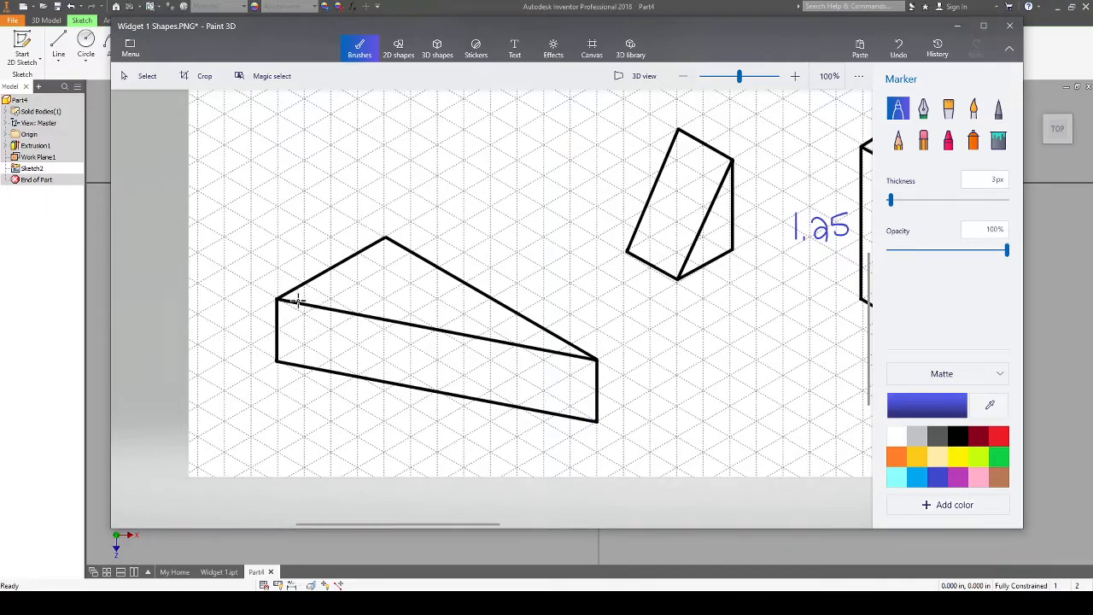
{"action": "left_click_drag", "start_coordinate": [323, 230], "coordinate": [324, 241]}
{"action": "left_click_drag", "start_coordinate": [493, 266], "coordinate": [512, 296]}
{"action": "mouse_move", "coordinate": [229, 328]}
{"action": "left_mouse_down"}
{"action": "mouse_move", "coordinate": [219, 341]}
{"action": "mouse_move", "coordinate": [229, 329]}
{"action": "mouse_move", "coordinate": [239, 345]}
{"action": "mouse_move", "coordinate": [253, 324]}
{"action": "left_mouse_up"}
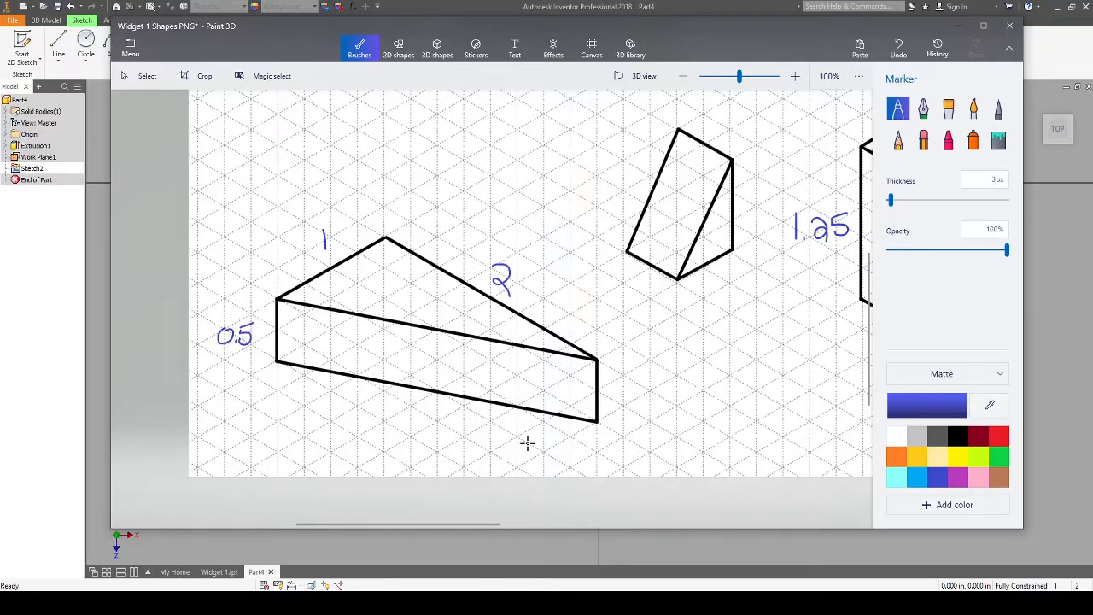
{"action": "mouse_move", "coordinate": [684, 603]}
{"action": "key", "text": "alt+Tab"}
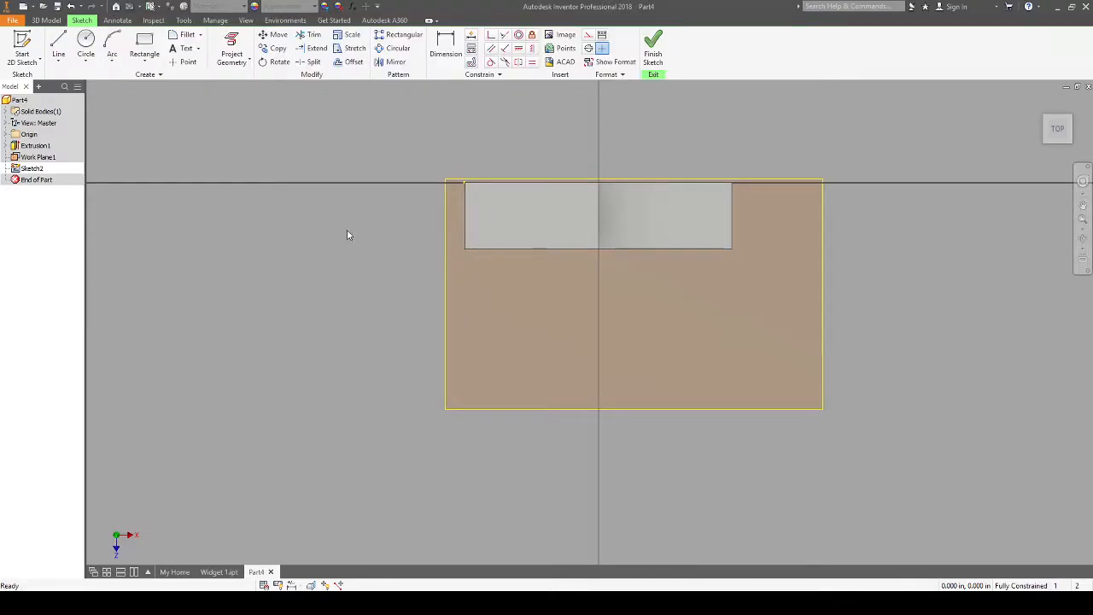
Step: Draw a 2 in line along the full length of the part's front edge, starting from the corner below the tall section
{"action": "left_click", "coordinate": [59, 46]}
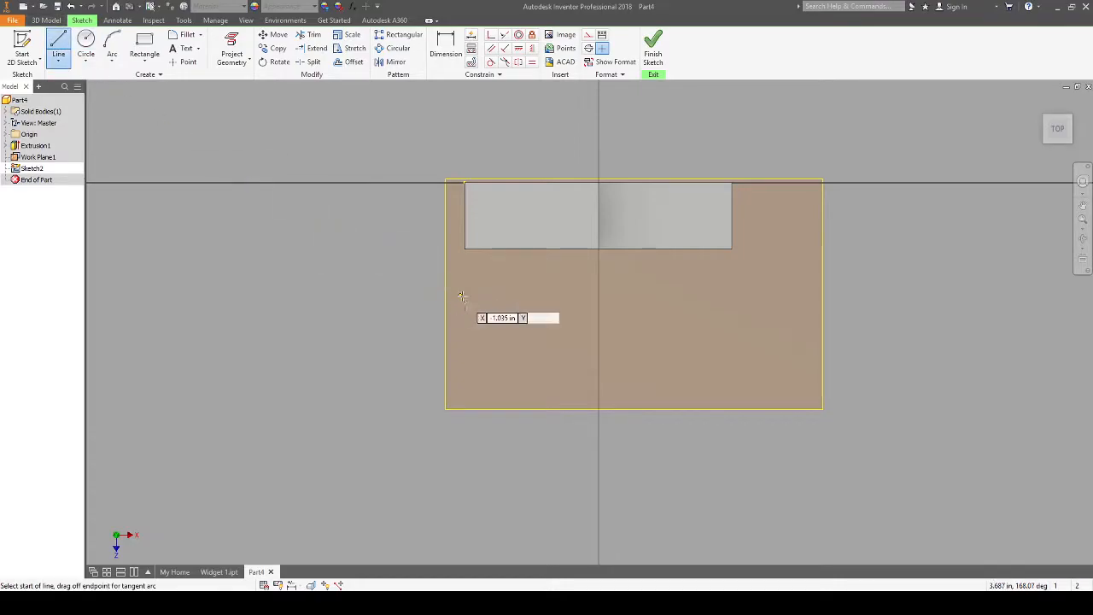
{"action": "scroll", "coordinate": [465, 247], "scroll_direction": "up", "scroll_amount": 3}
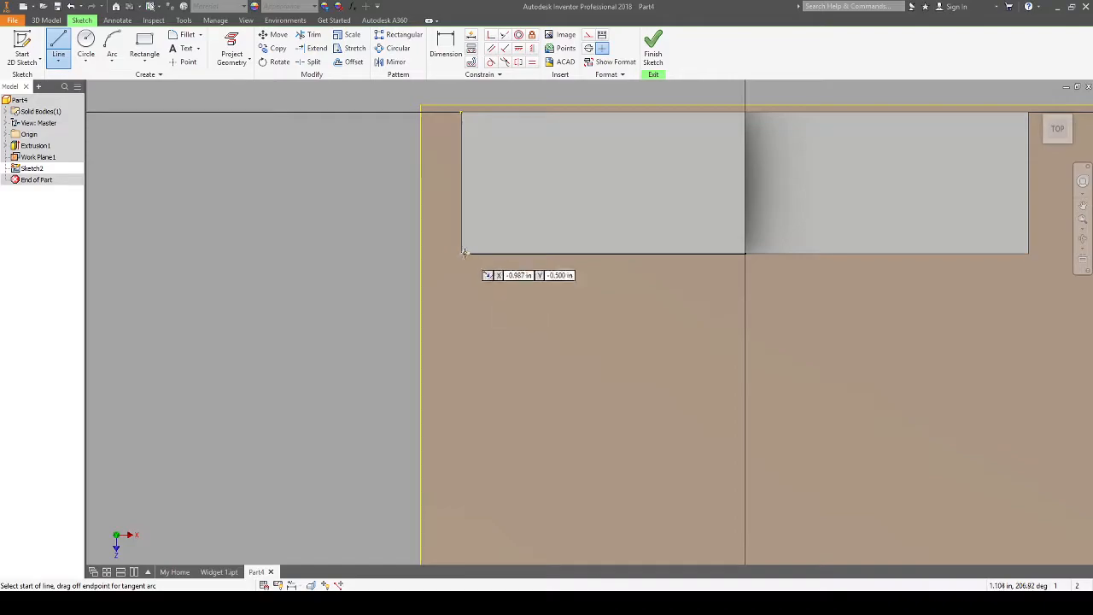
{"action": "left_click", "coordinate": [461, 254]}
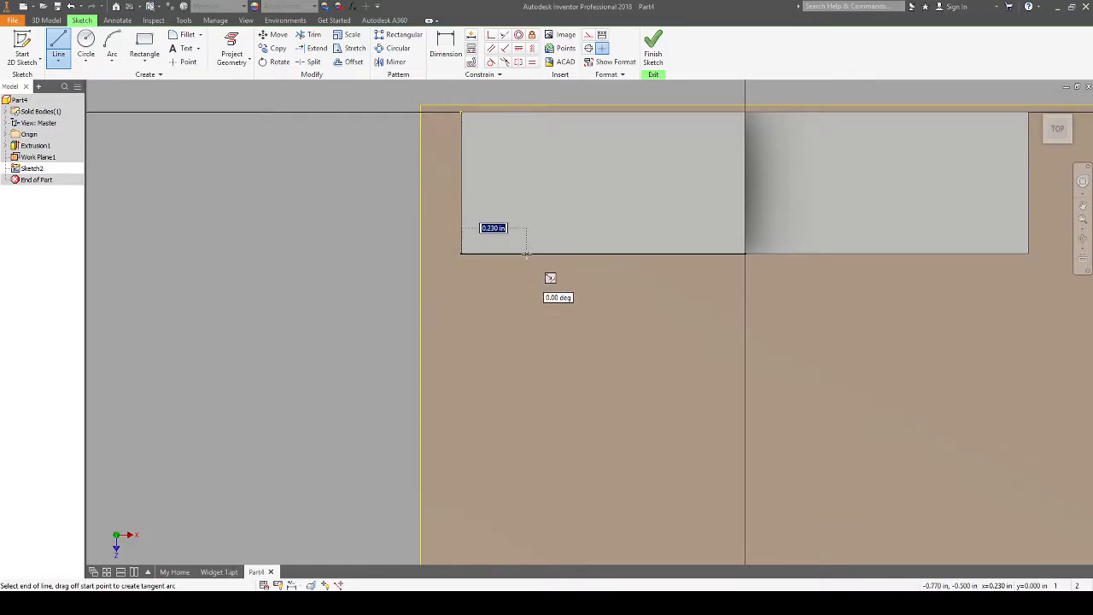
{"action": "type", "text": "2"}
{"action": "key", "text": "Return"}
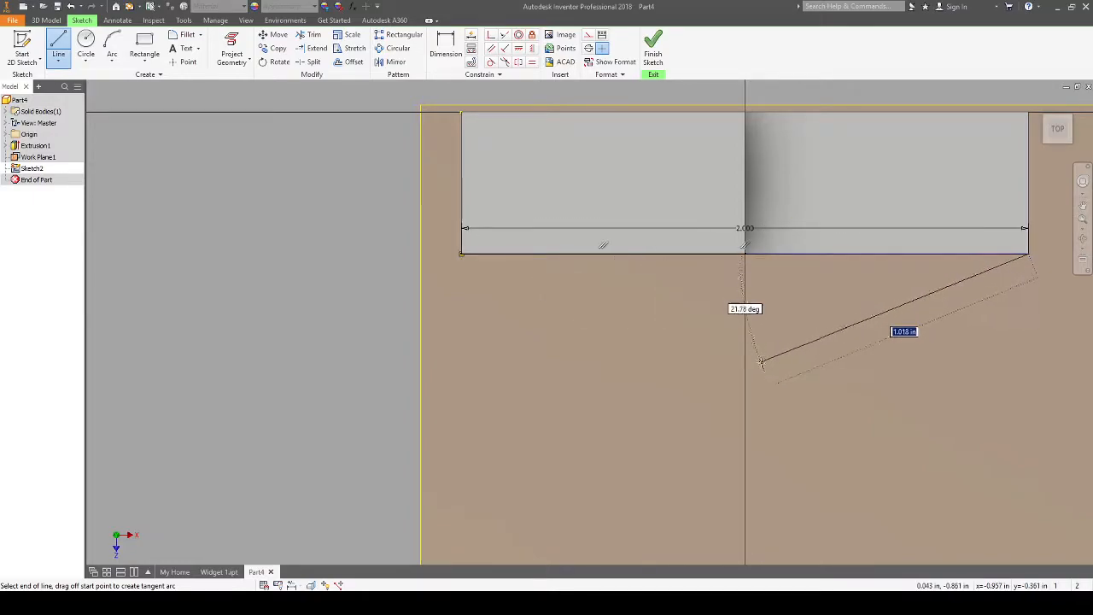
{"action": "key", "text": "Escape"}
Step: Draw a 1 in line perpendicular to the 2 in line from its starting corner, close the triangle with a diagonal, and finish the sketch
{"action": "left_click", "coordinate": [58, 44]}
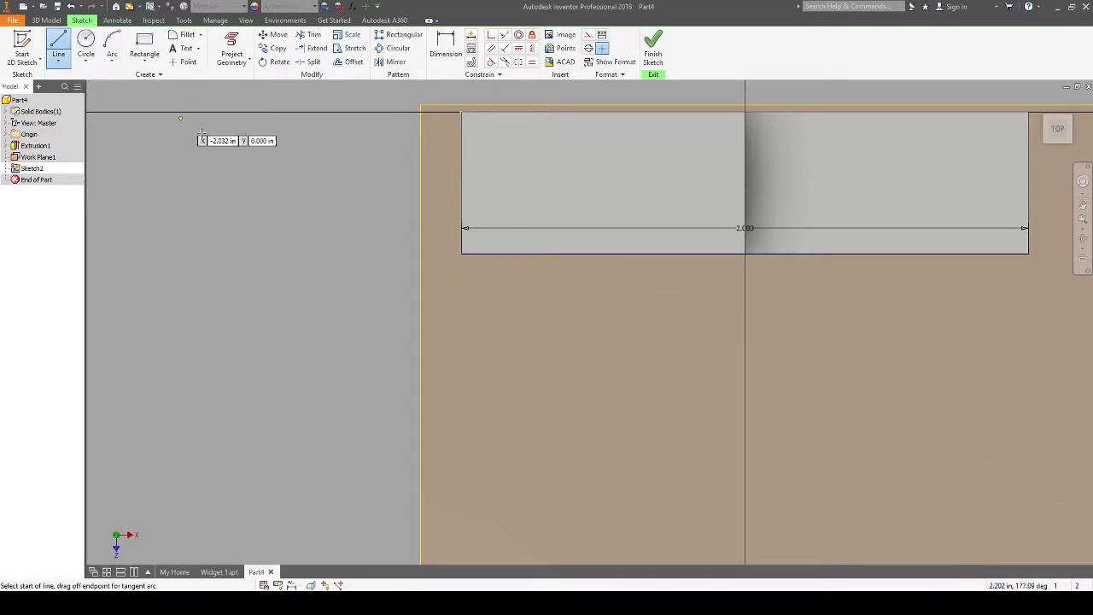
{"action": "left_click", "coordinate": [462, 254]}
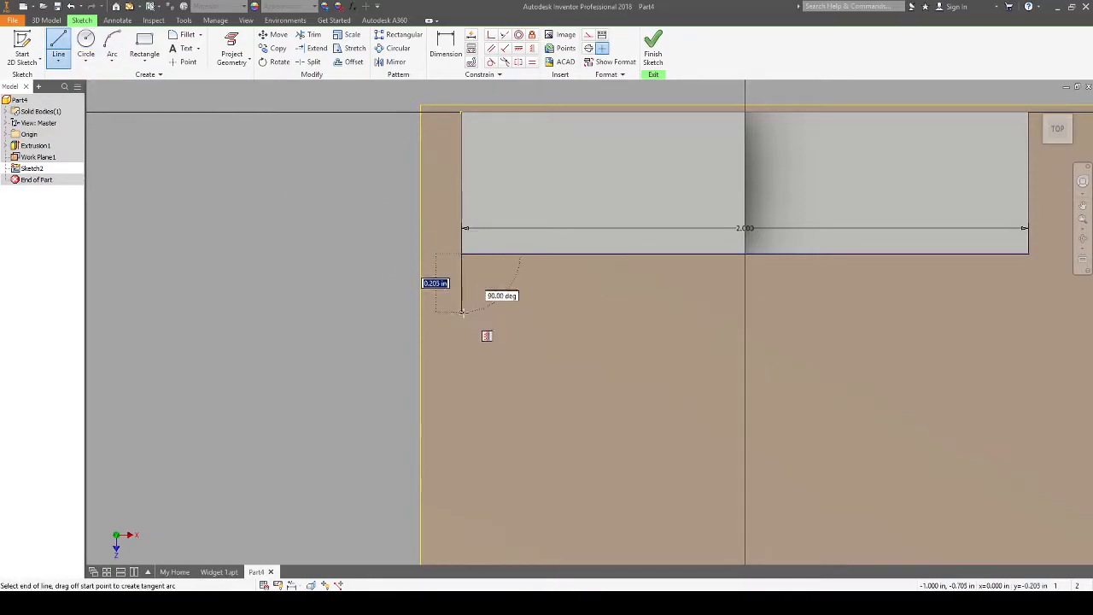
{"action": "type", "text": "1"}
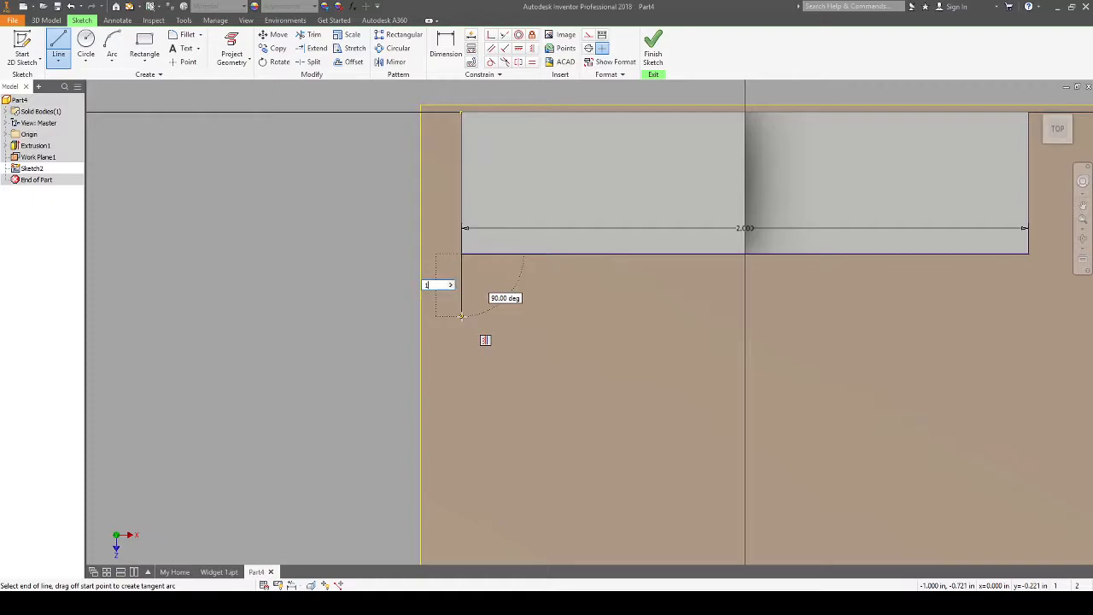
{"action": "key", "text": "Return"}
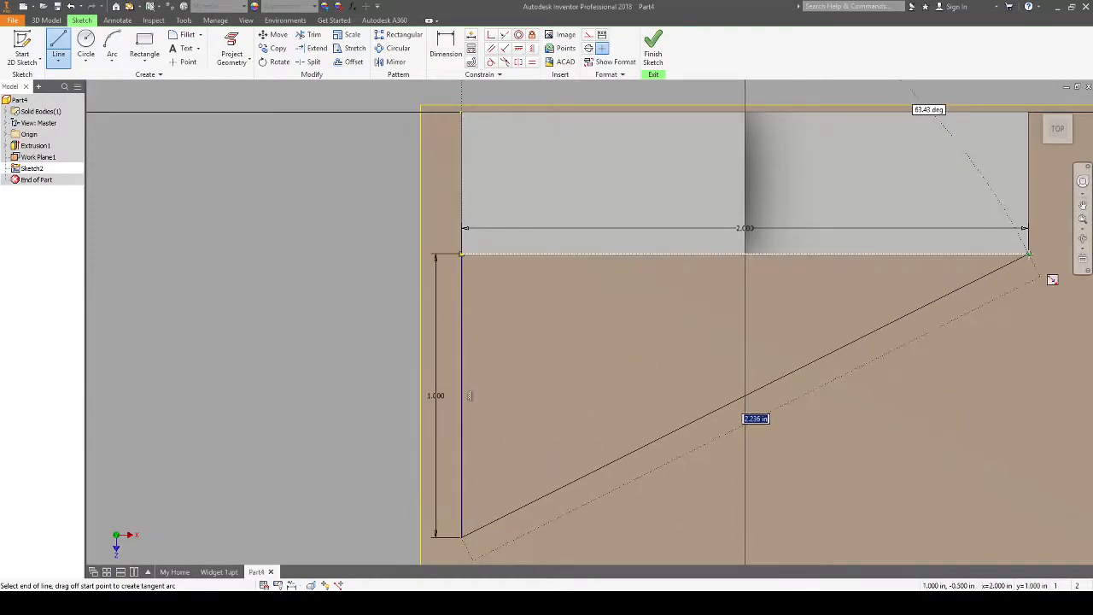
{"action": "left_click", "coordinate": [1028, 254]}
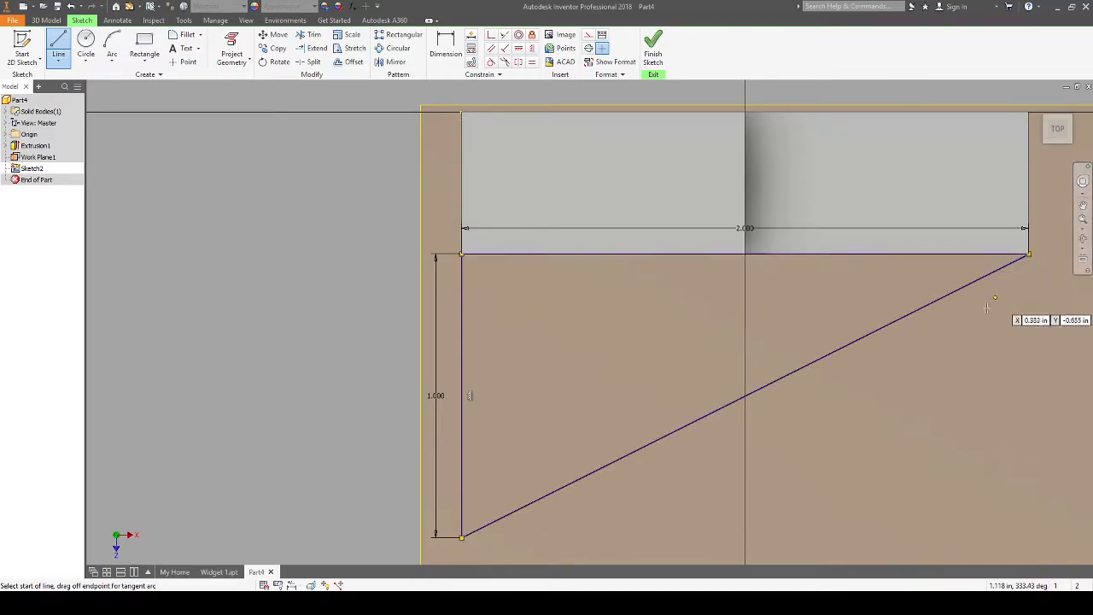
{"action": "left_click", "coordinate": [652, 54]}
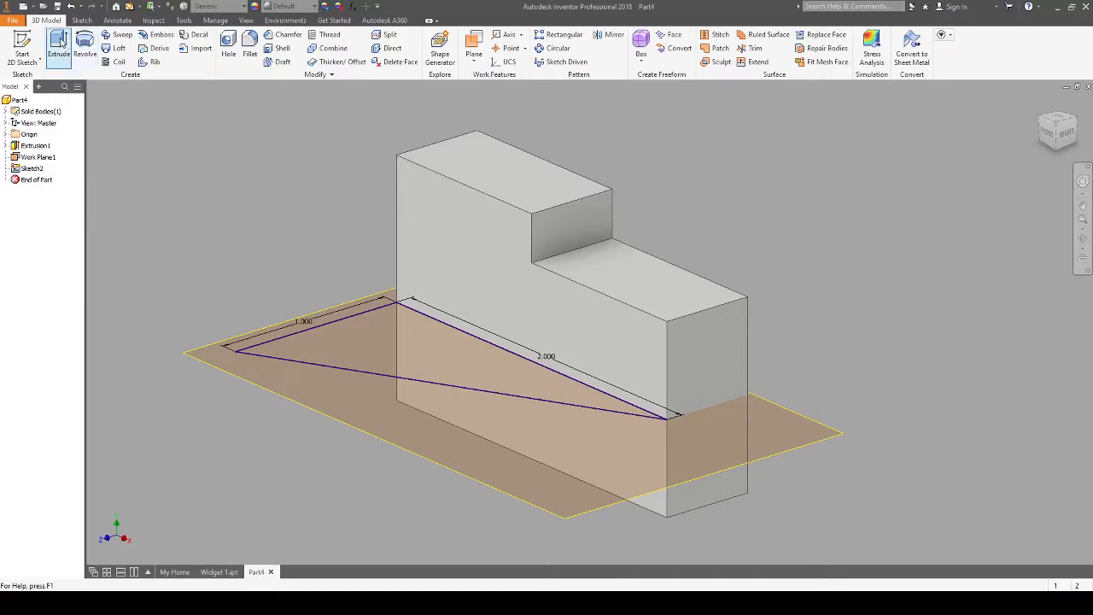
Step: Extrude the triangular profile 0.5 in downward and hide the work plane
{"action": "left_click", "coordinate": [59, 41]}
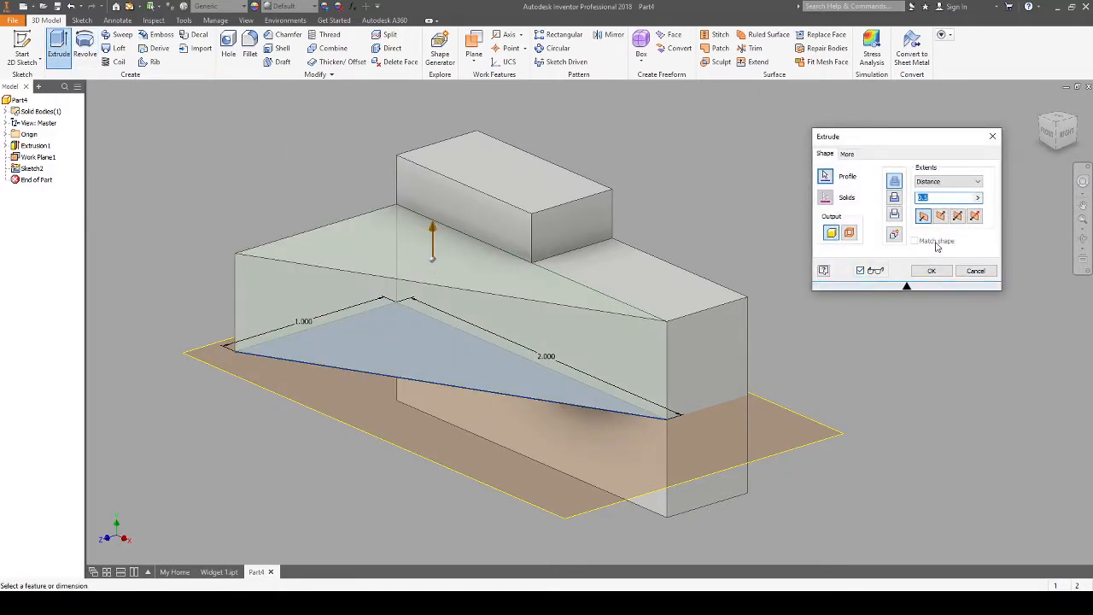
{"action": "left_click", "coordinate": [941, 217]}
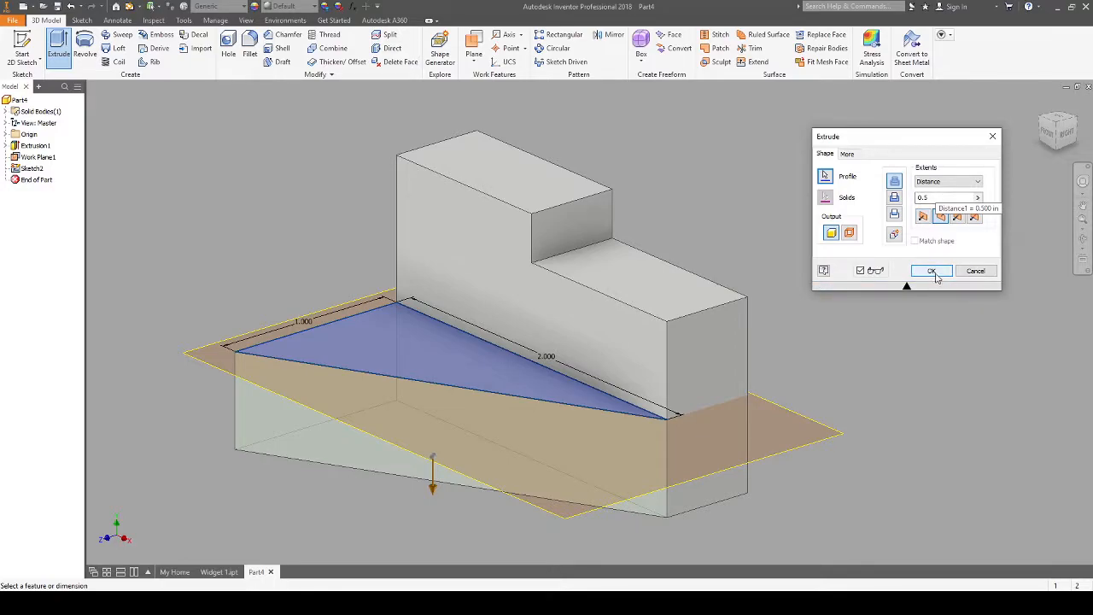
{"action": "left_click", "coordinate": [932, 271]}
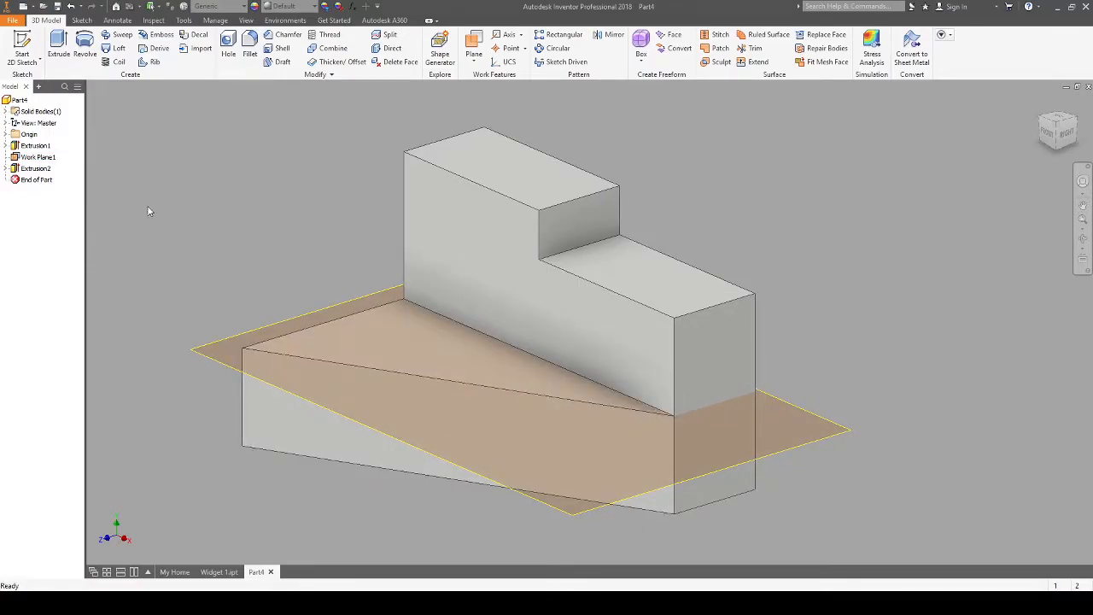
{"action": "right_click", "coordinate": [31, 160]}
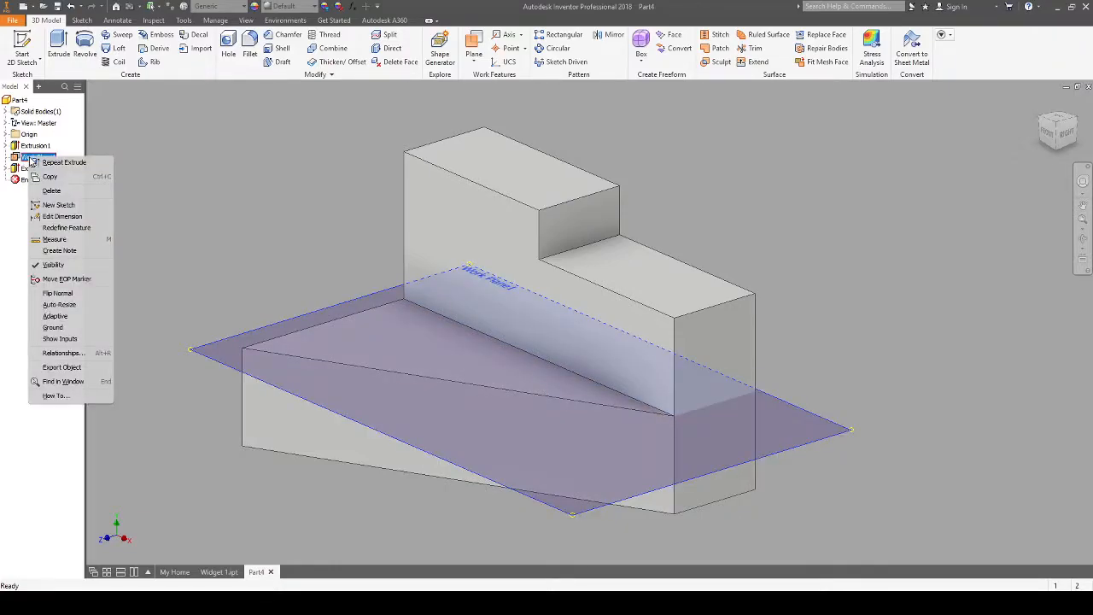
{"action": "left_click", "coordinate": [53, 266]}
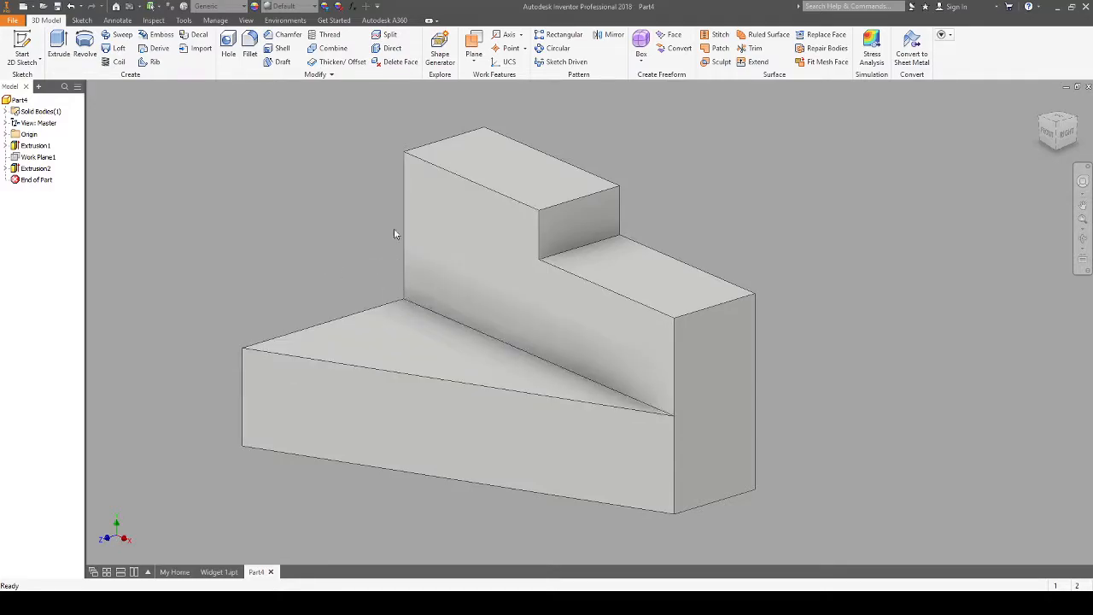
Step: Examine the finished Widget 1 model from its left side to see where the small wedge sits, returning to Part4
{"action": "left_click", "coordinate": [213, 574]}
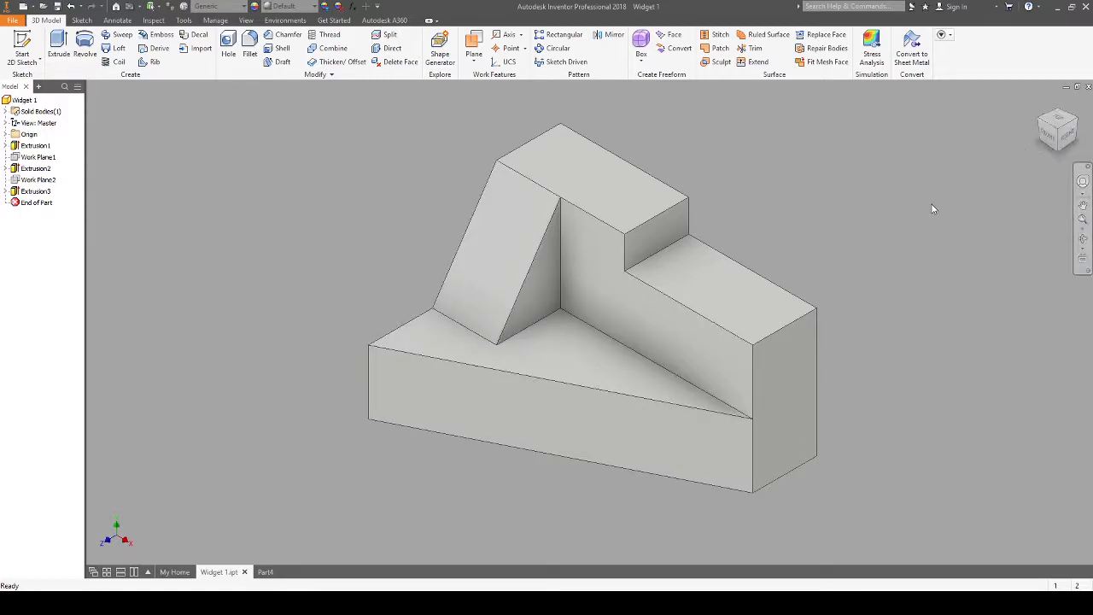
{"action": "left_click", "coordinate": [1082, 240]}
{"action": "left_click_drag", "start_coordinate": [518, 376], "coordinate": [845, 448]}
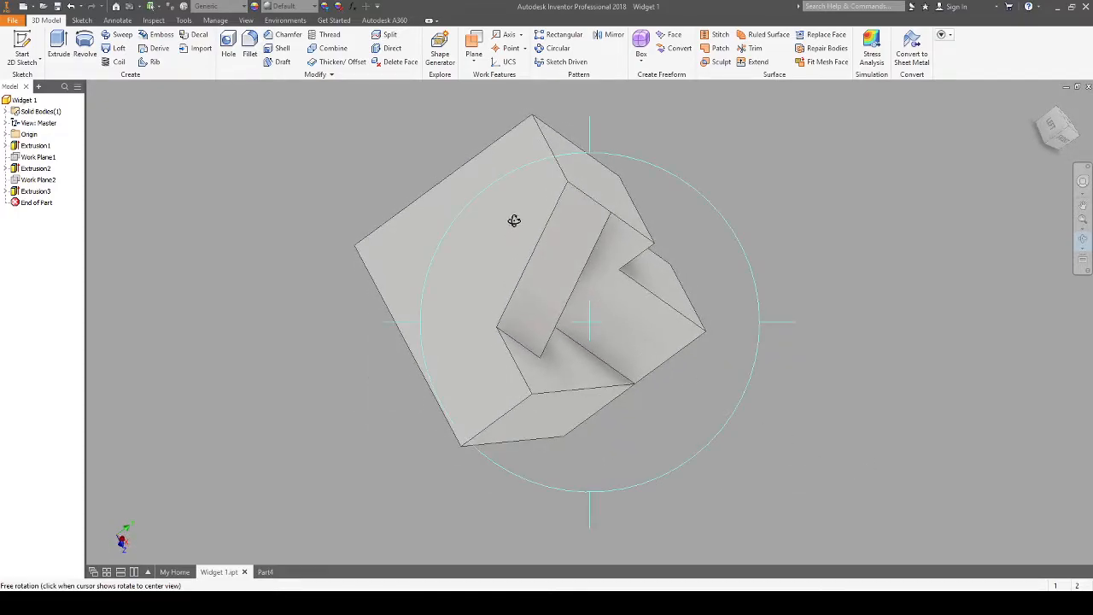
{"action": "key", "text": "Escape"}
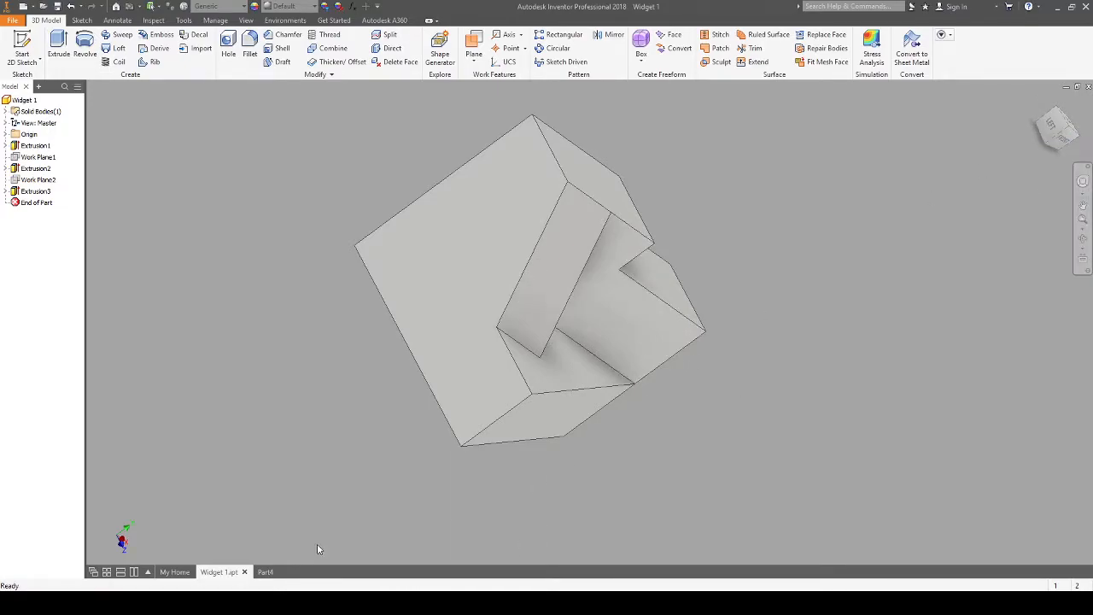
{"action": "left_click", "coordinate": [265, 572]}
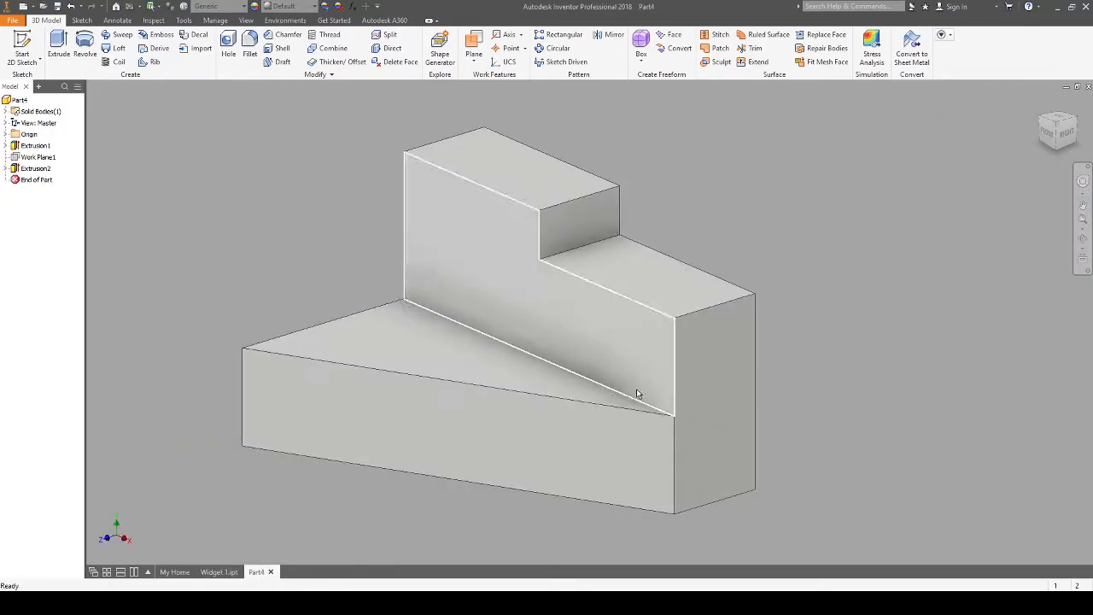
Step: Start a 2D sketch on the part's L-shaped left face, viewed straight on
{"action": "left_click", "coordinate": [1045, 132]}
{"action": "left_click", "coordinate": [1047, 130]}
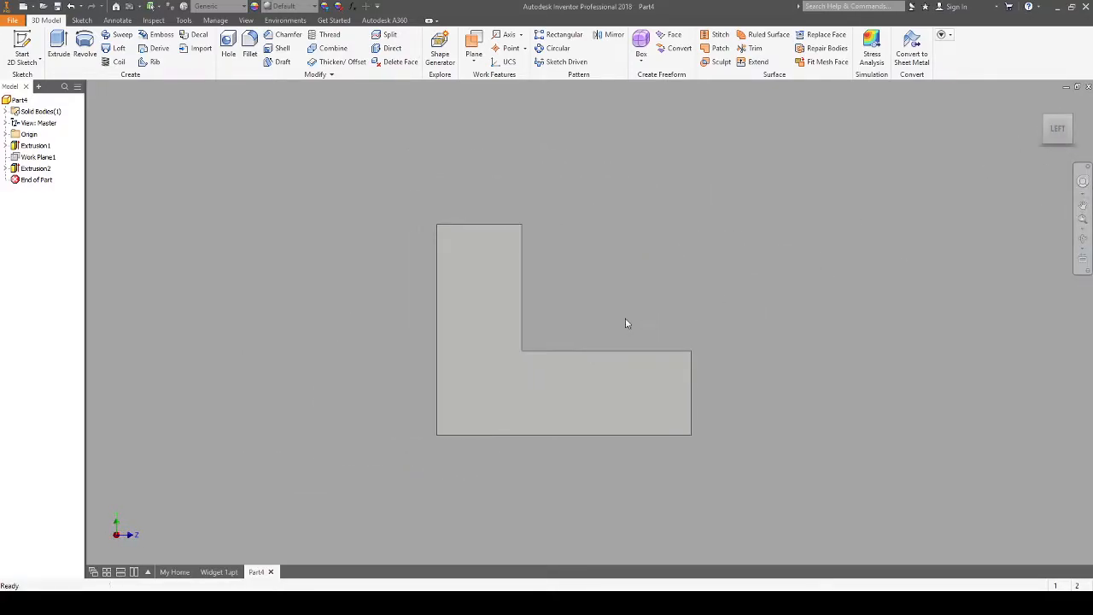
{"action": "key", "text": "s"}
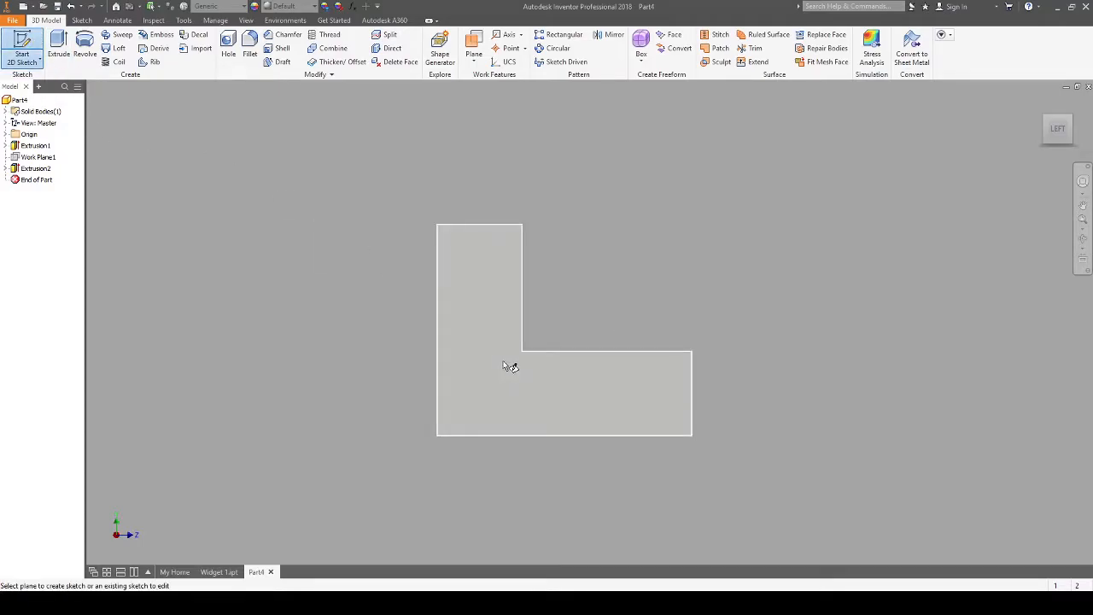
{"action": "left_click", "coordinate": [512, 368]}
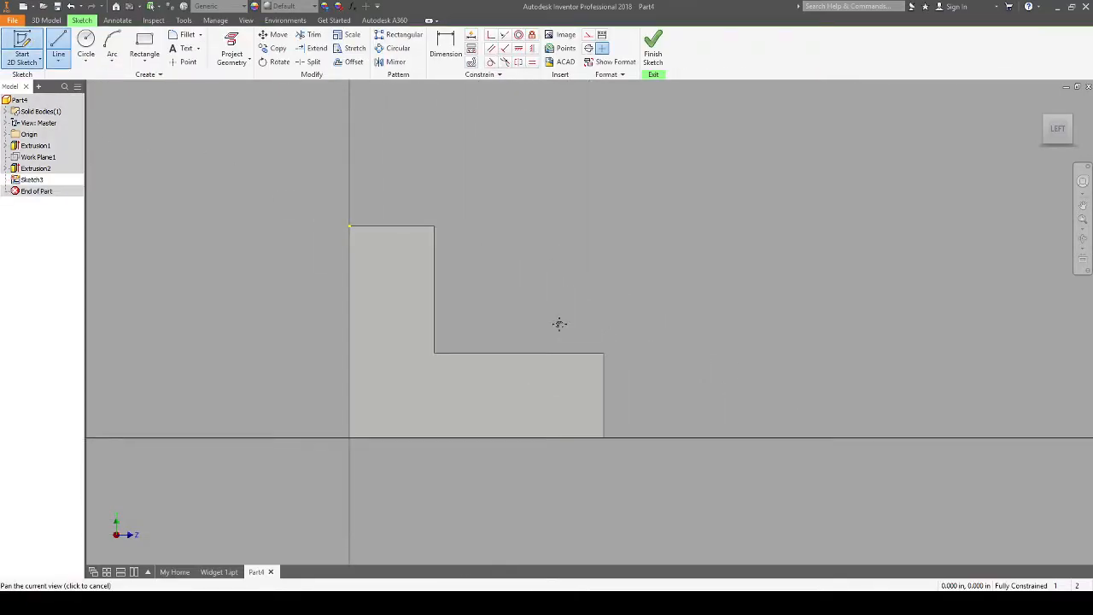
Step: Mark the small wedge drawing in Paint 3D with base 0.5 and height 0.75, label its depth edge, and return to Part4 in Inventor
{"action": "key", "text": "alt+Tab"}
{"action": "middle_click_drag", "start_coordinate": [758, 335], "coordinate": [563, 402]}
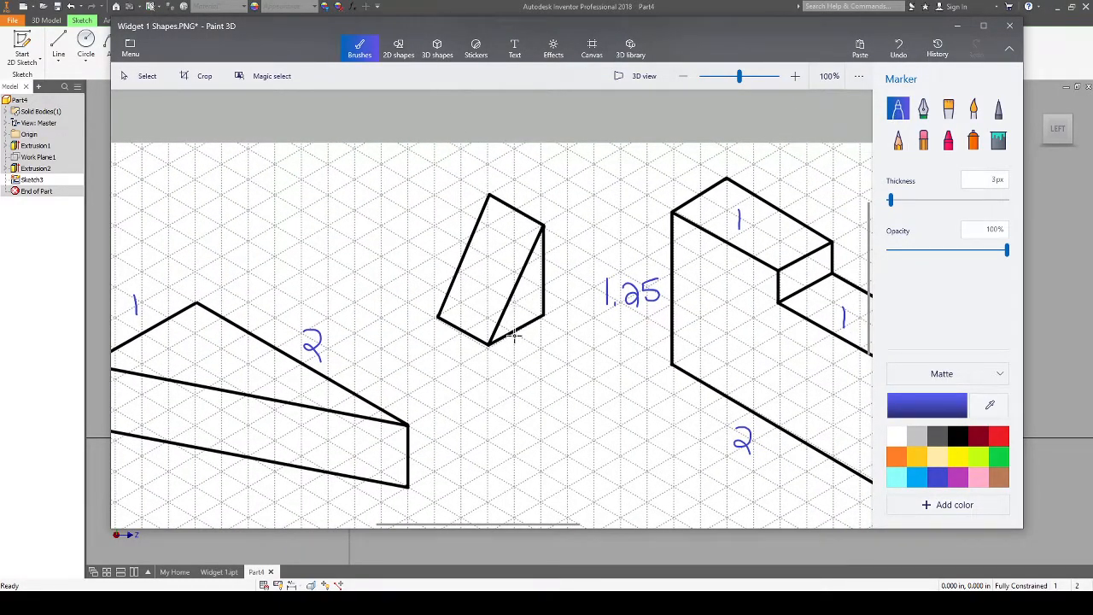
{"action": "mouse_move", "coordinate": [525, 342]}
{"action": "left_mouse_down"}
{"action": "mouse_move", "coordinate": [554, 350]}
{"action": "mouse_move", "coordinate": [535, 356]}
{"action": "mouse_move", "coordinate": [555, 341]}
{"action": "left_mouse_up"}
{"action": "mouse_move", "coordinate": [556, 256]}
{"action": "left_mouse_down"}
{"action": "mouse_move", "coordinate": [580, 275]}
{"action": "mouse_move", "coordinate": [590, 253]}
{"action": "mouse_move", "coordinate": [608, 249]}
{"action": "left_mouse_up"}
{"action": "left_click", "coordinate": [567, 270]}
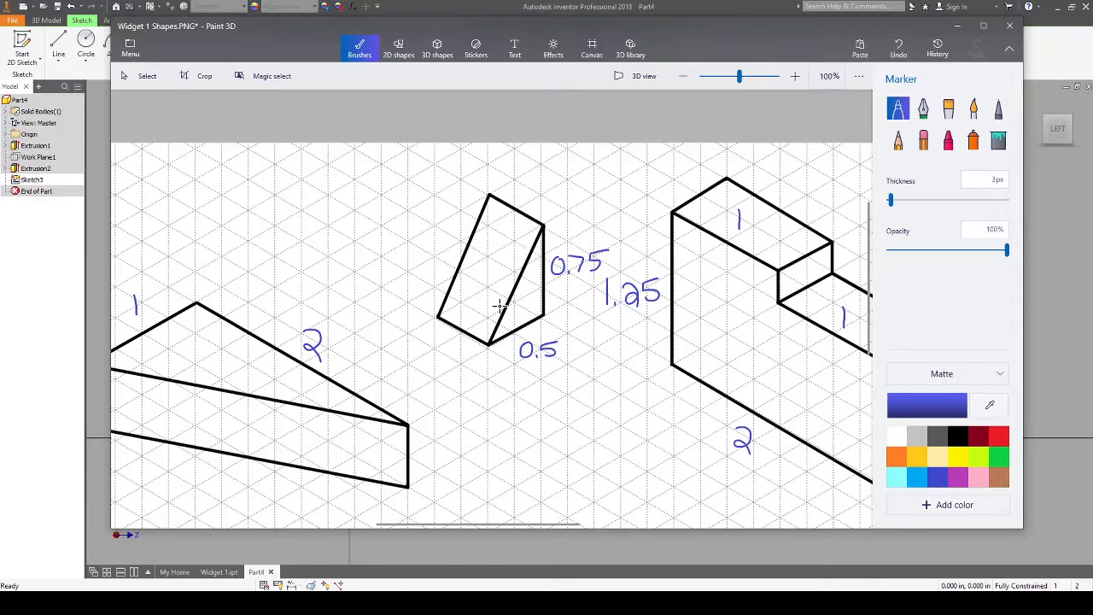
{"action": "mouse_move", "coordinate": [438, 341]}
{"action": "left_mouse_down"}
{"action": "mouse_move", "coordinate": [455, 354]}
{"action": "mouse_move", "coordinate": [465, 339]}
{"action": "left_mouse_up"}
{"action": "left_click", "coordinate": [447, 352]}
{"action": "key", "text": "alt+Tab"}
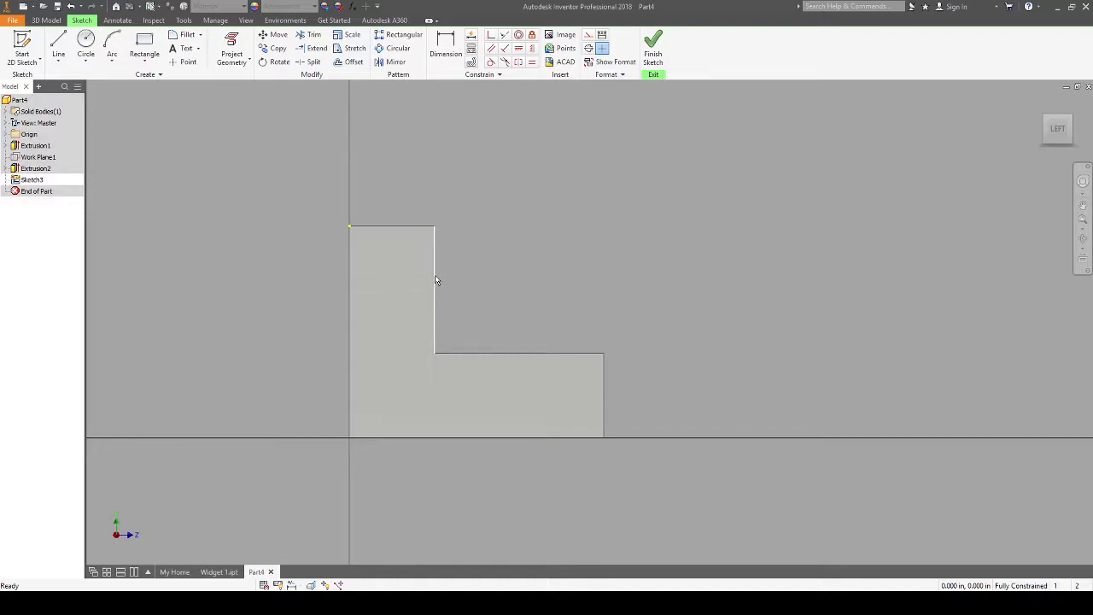
Step: Draw a 0.75 in vertical line up the tall section's edge from the inner corner of the L-shaped face
{"action": "left_click", "coordinate": [58, 44]}
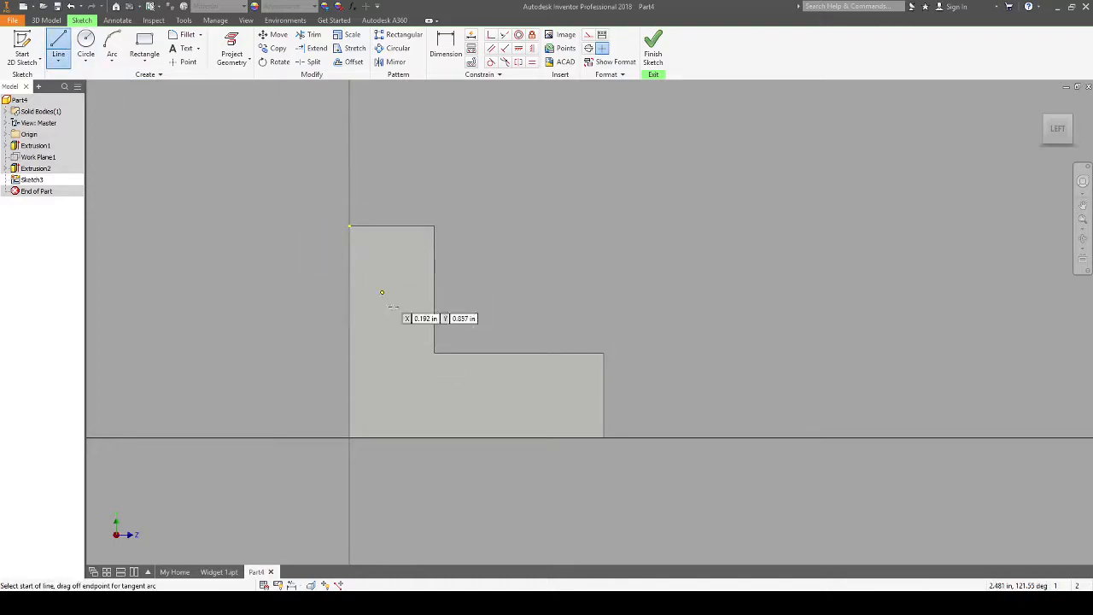
{"action": "left_click", "coordinate": [434, 352]}
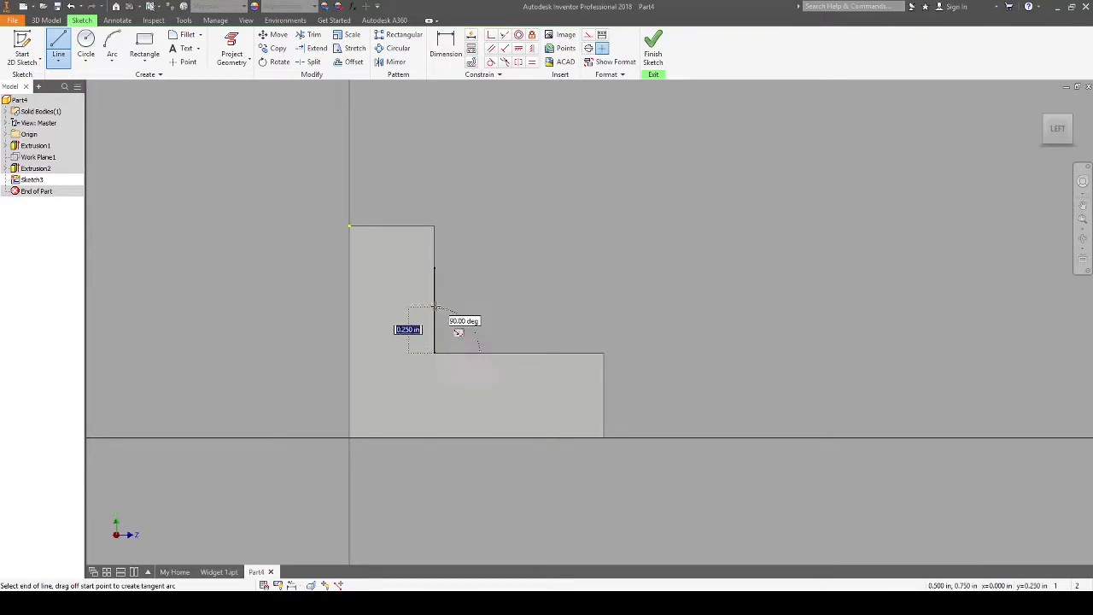
{"action": "type", "text": "0"}
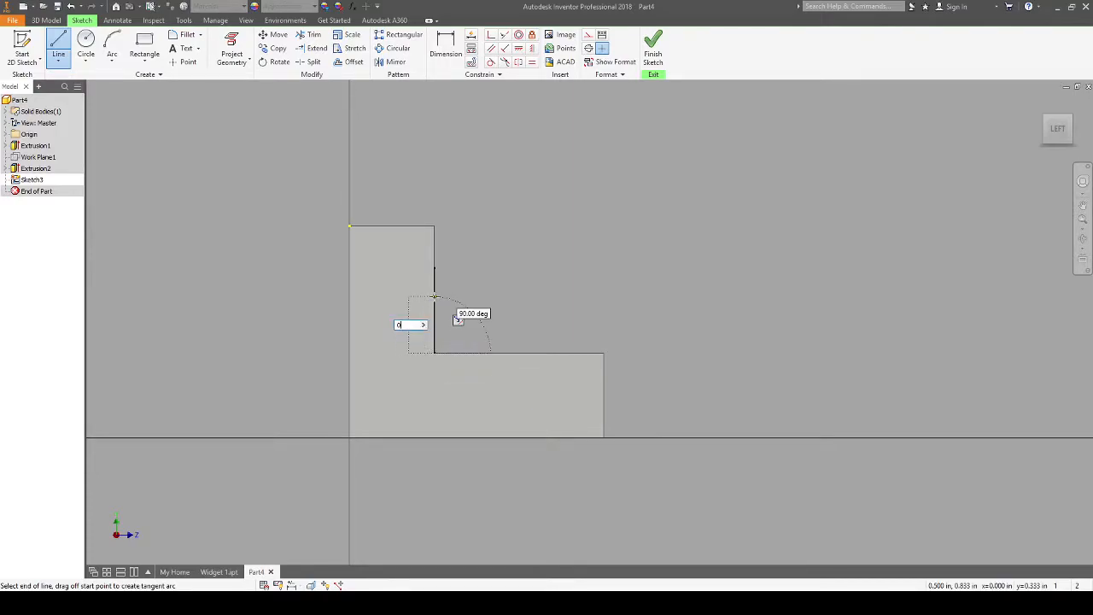
{"action": "type", "text": ".75"}
{"action": "key", "text": "Return"}
{"action": "key", "text": "Escape"}
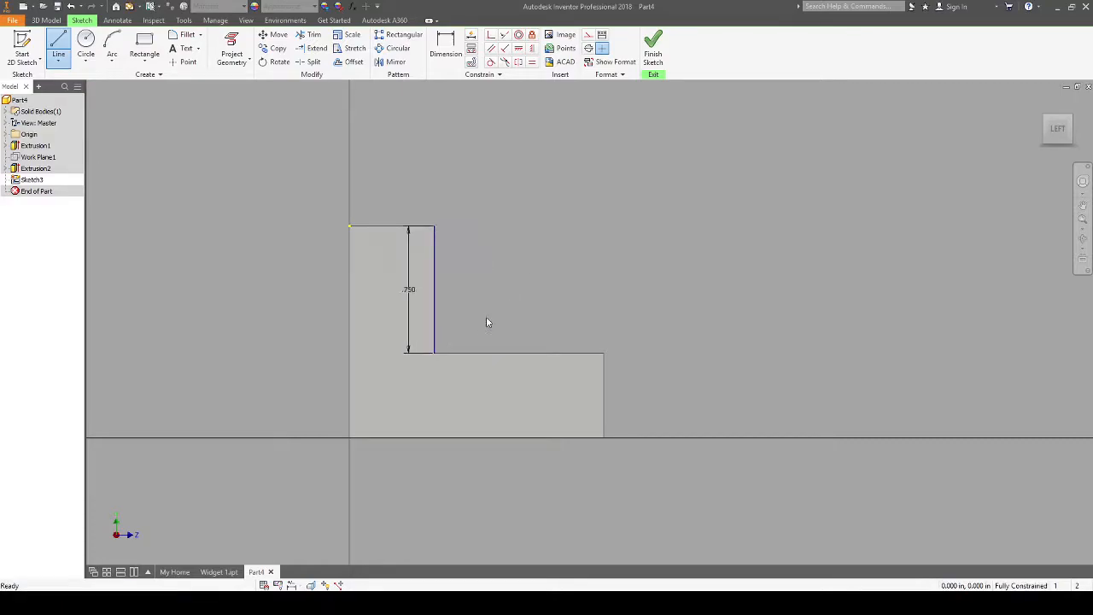
Step: Draw a 0.5 in horizontal line from the inner corner, close the triangle to the top of the vertical line, and finish the sketch
{"action": "key", "text": "l"}
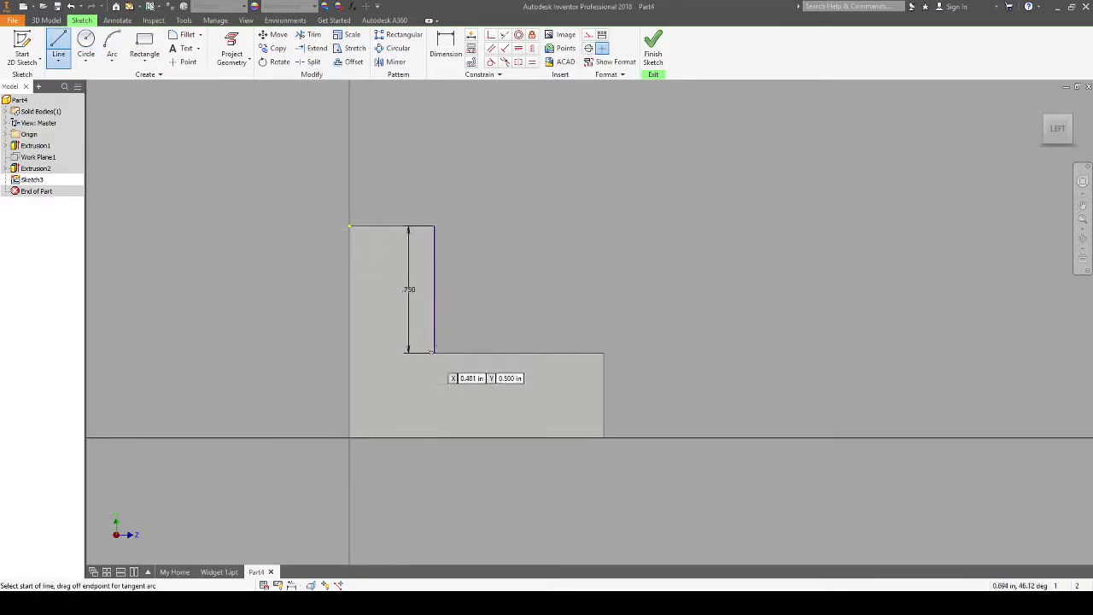
{"action": "left_click", "coordinate": [433, 352]}
{"action": "type", "text": "0"}
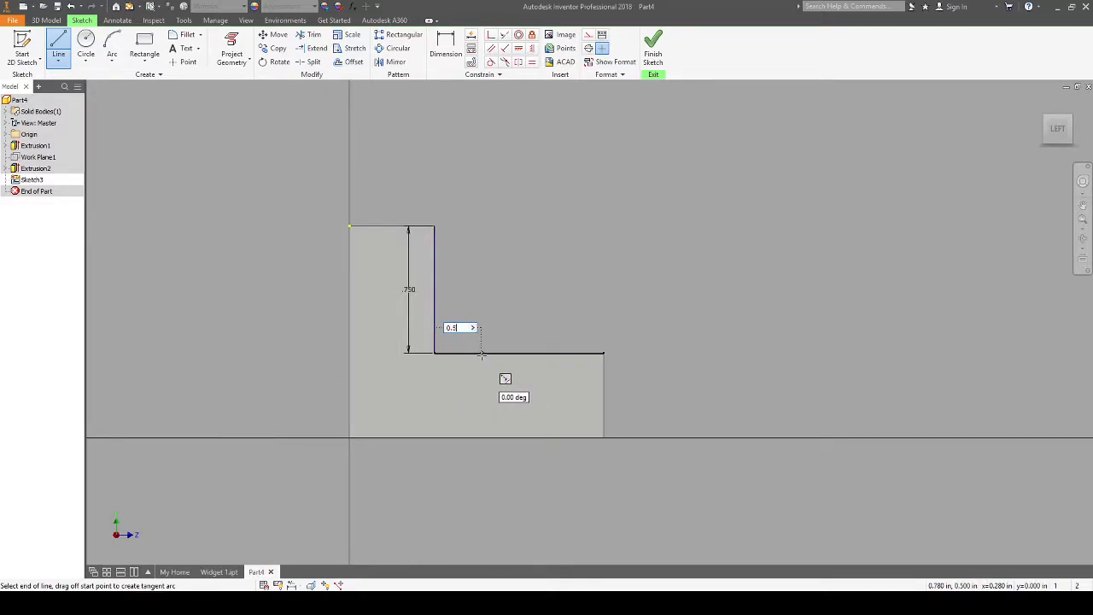
{"action": "type", "text": ".5"}
{"action": "key", "text": "Return"}
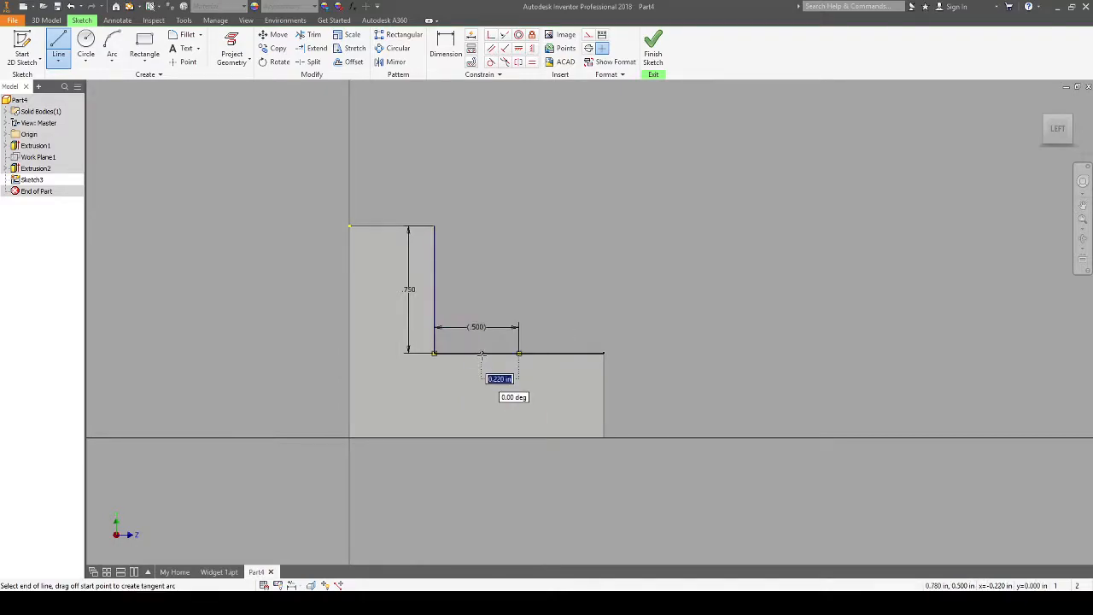
{"action": "left_click", "coordinate": [435, 226]}
{"action": "key", "text": "Escape"}
{"action": "left_click", "coordinate": [653, 51]}
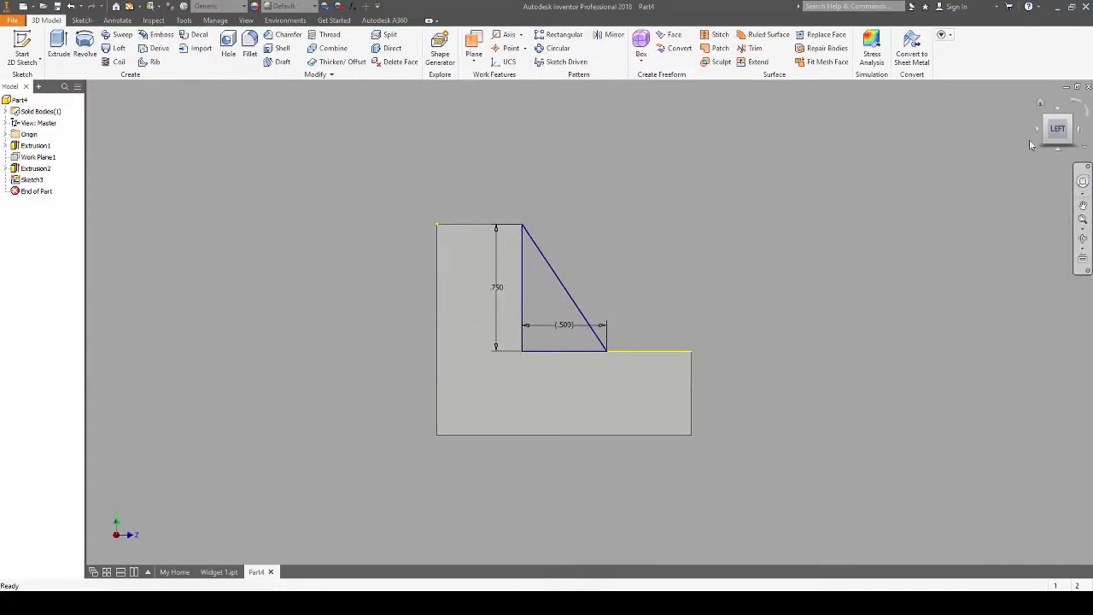
Step: Extrude the triangular profile 0.5 in in the reversed direction, into the part over the base wedge
{"action": "left_click", "coordinate": [1039, 104]}
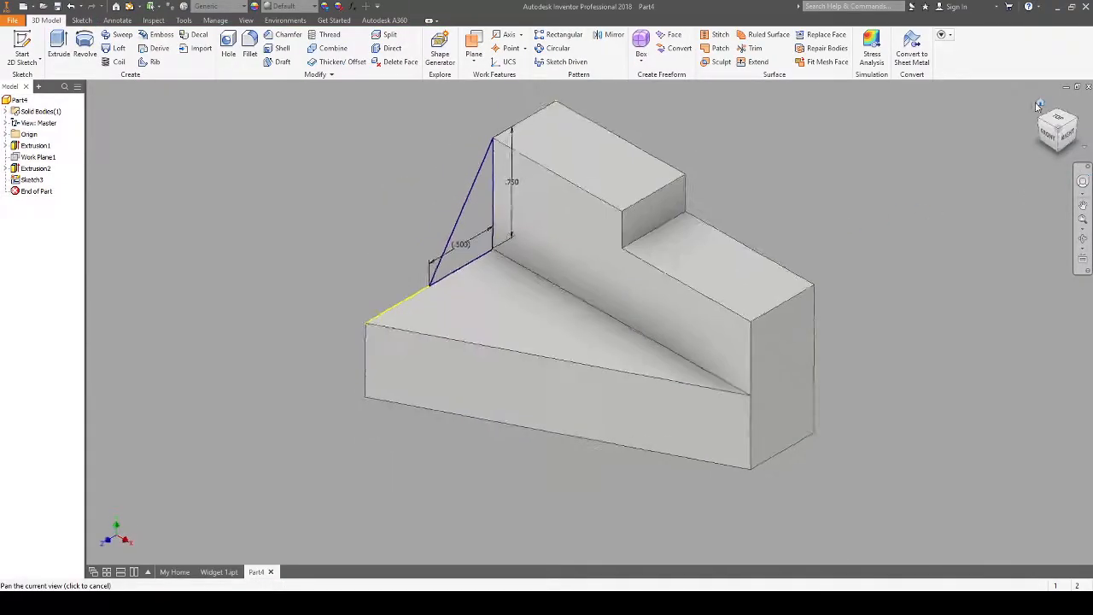
{"action": "left_click", "coordinate": [58, 44]}
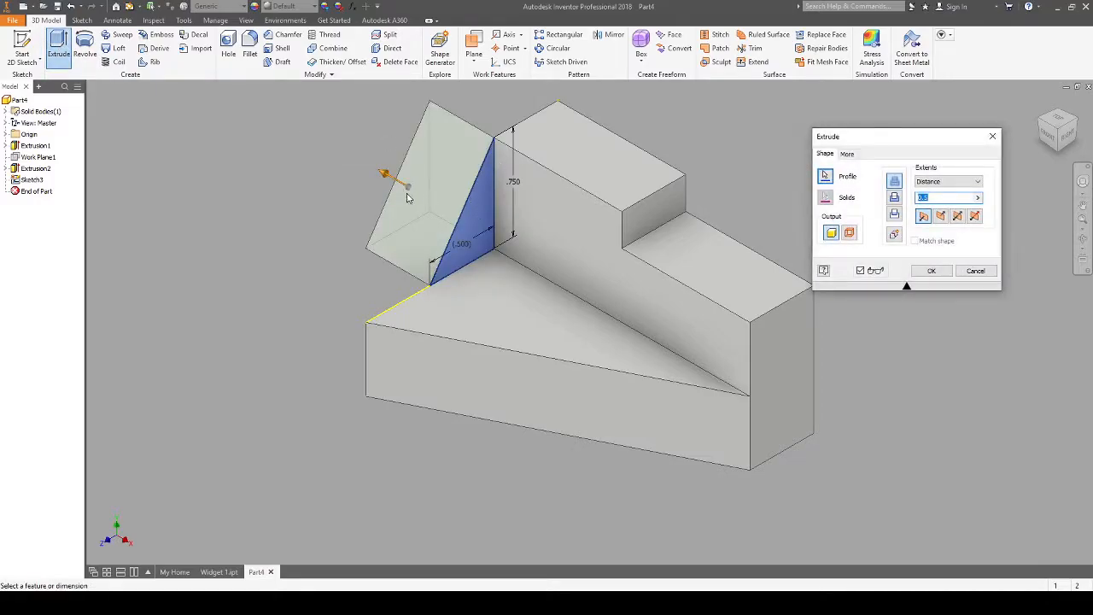
{"action": "left_click", "coordinate": [942, 218]}
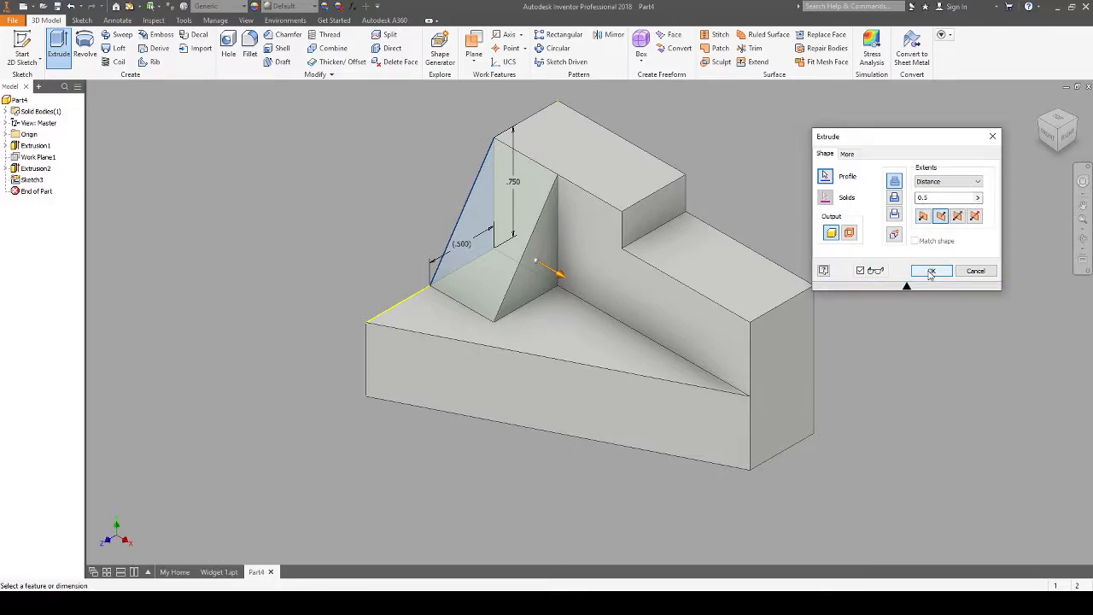
{"action": "left_click", "coordinate": [931, 272]}
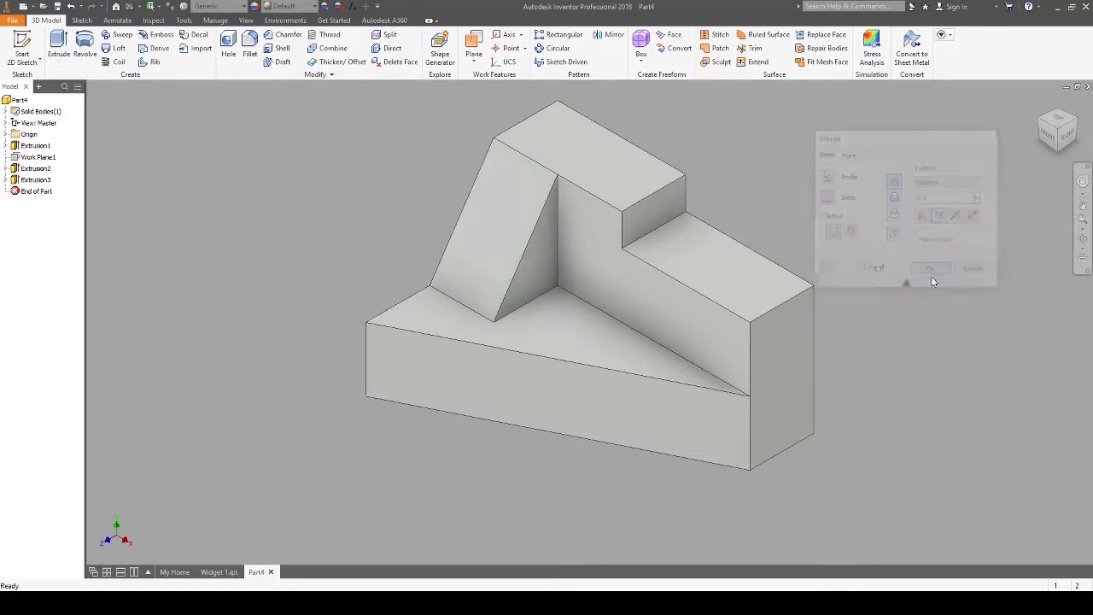